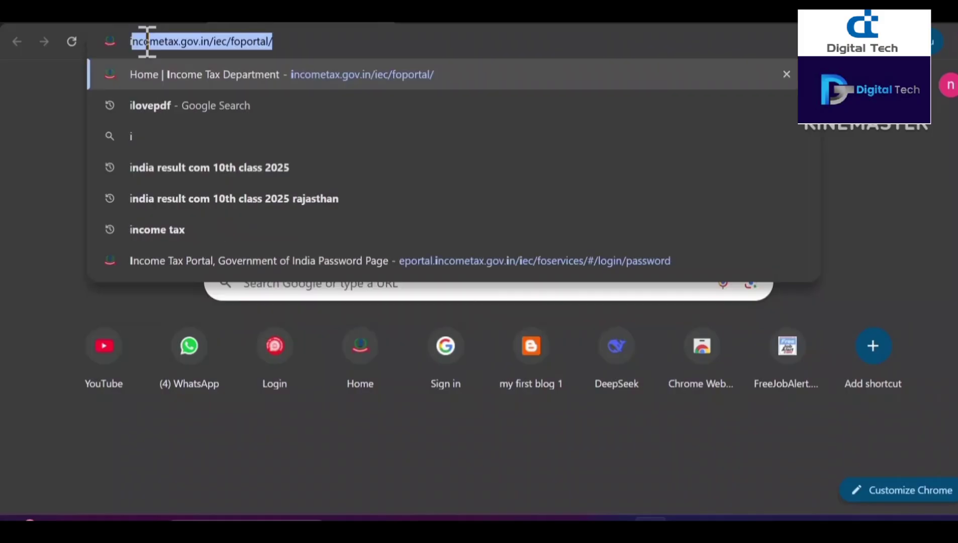
Step: Download the ITR-1 Excel-based utility for AY 2025-26 from the portal's Downloads page and open its zip
click(177, 79)
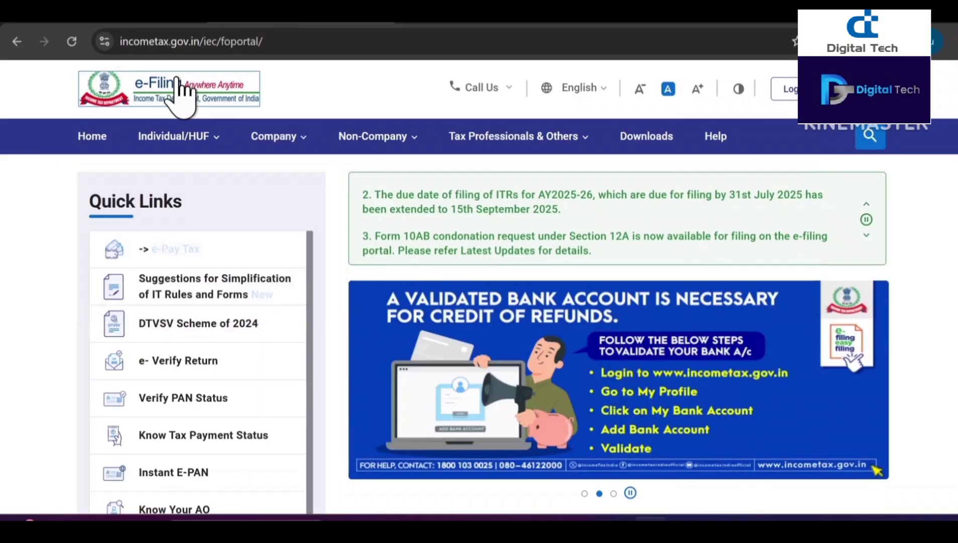
click(647, 140)
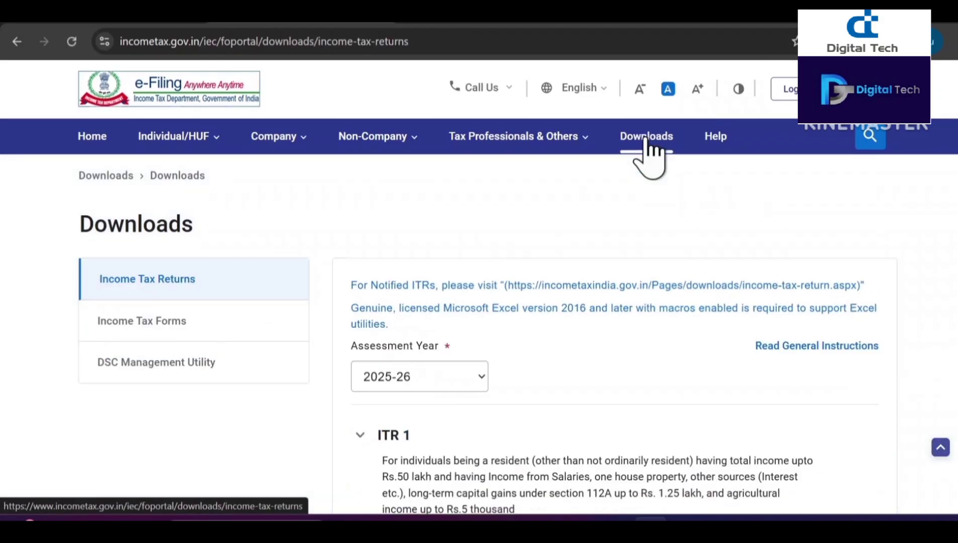
scroll(660, 280, down, 3)
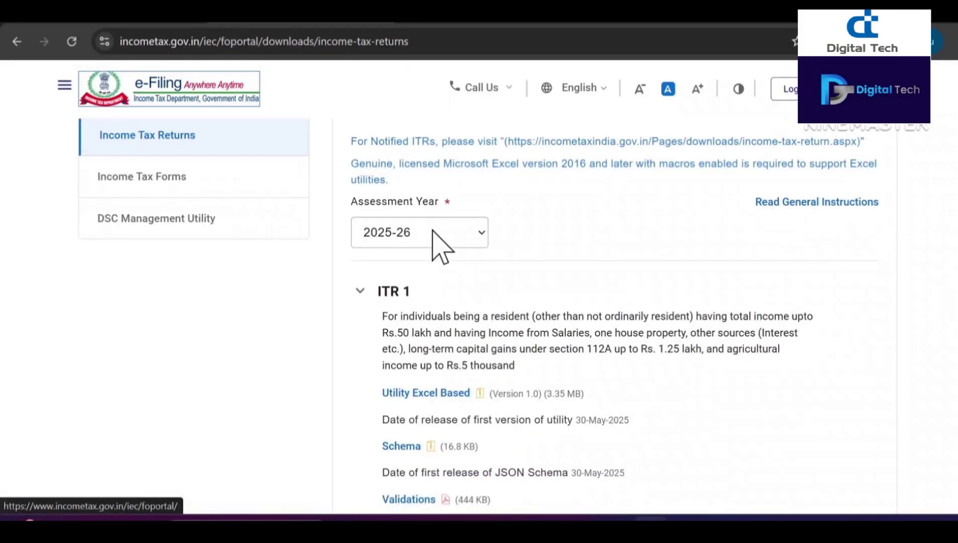
click(421, 396)
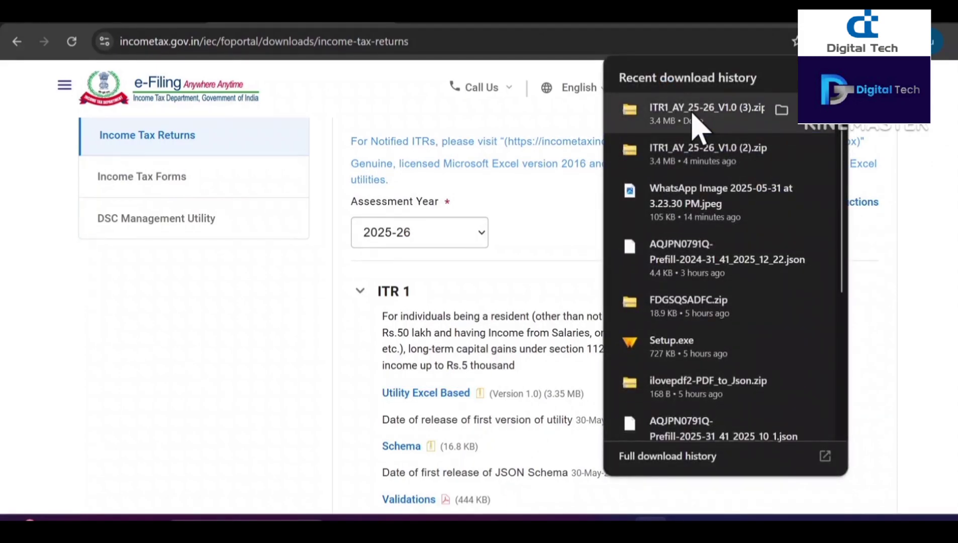
click(693, 115)
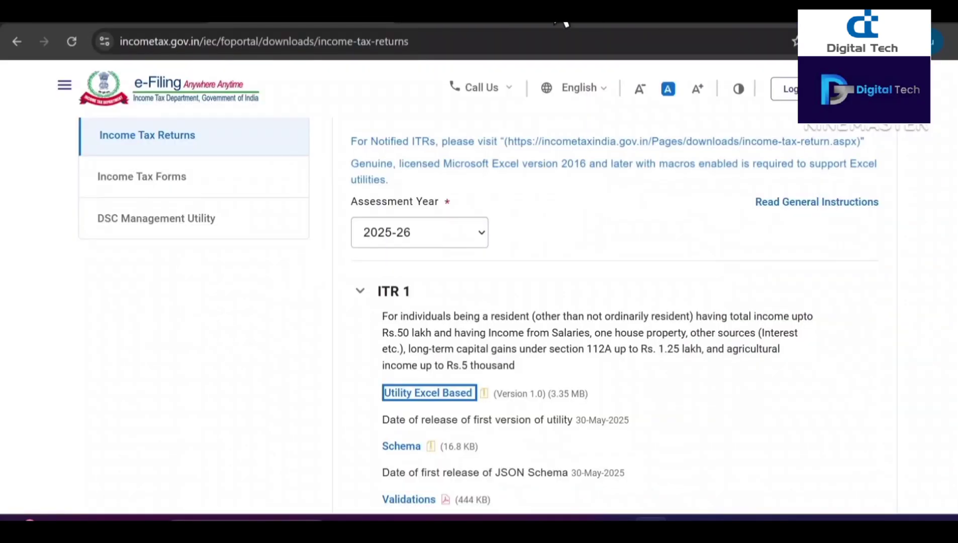
key(ctrl+t)
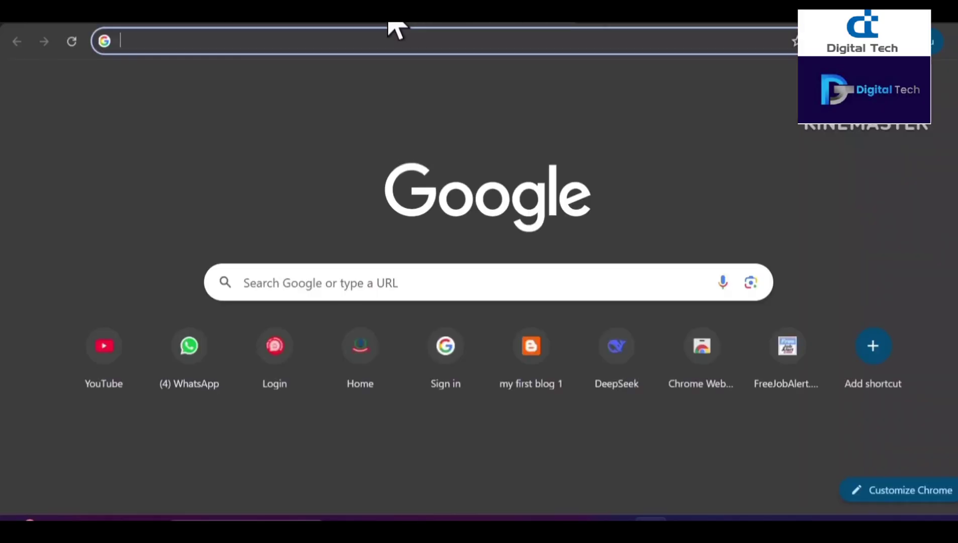
Step: Reload incometax.gov.in and log in with the taxpayer's User ID
click(186, 39)
text(incometax.gov.in/iec/foportal/)
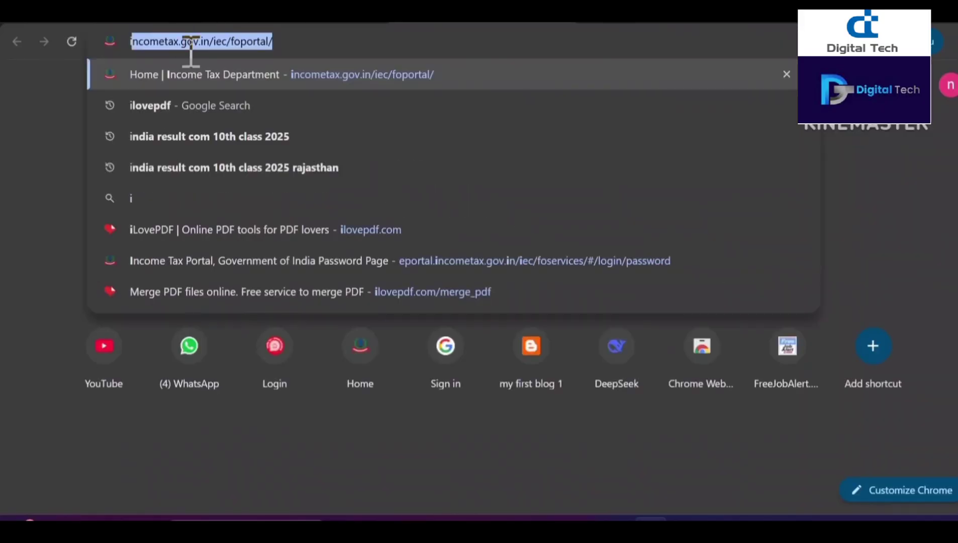
click(200, 74)
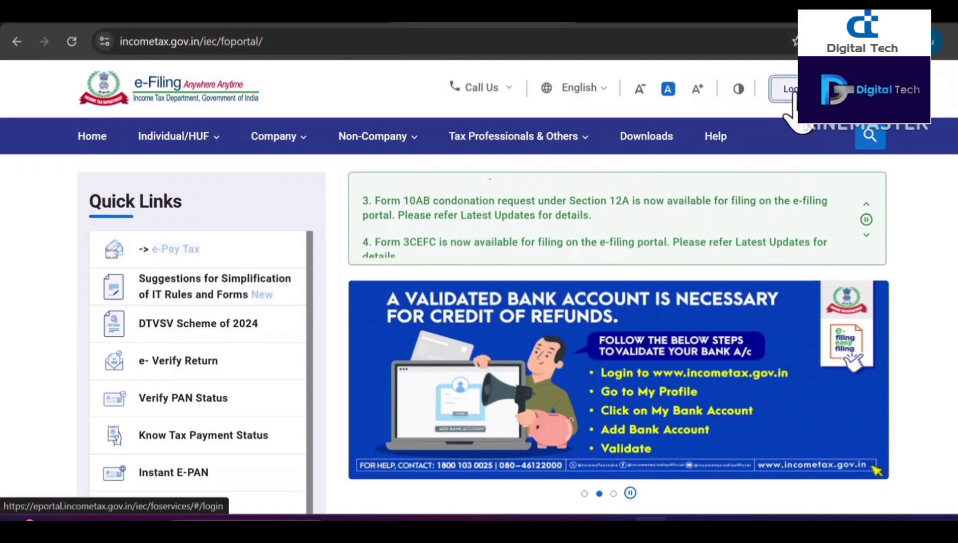
click(793, 93)
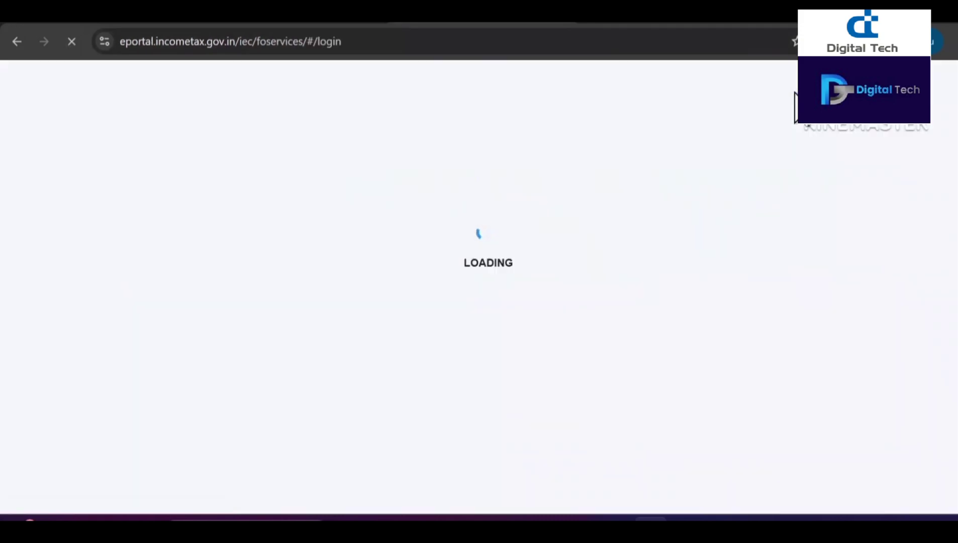
click(159, 355)
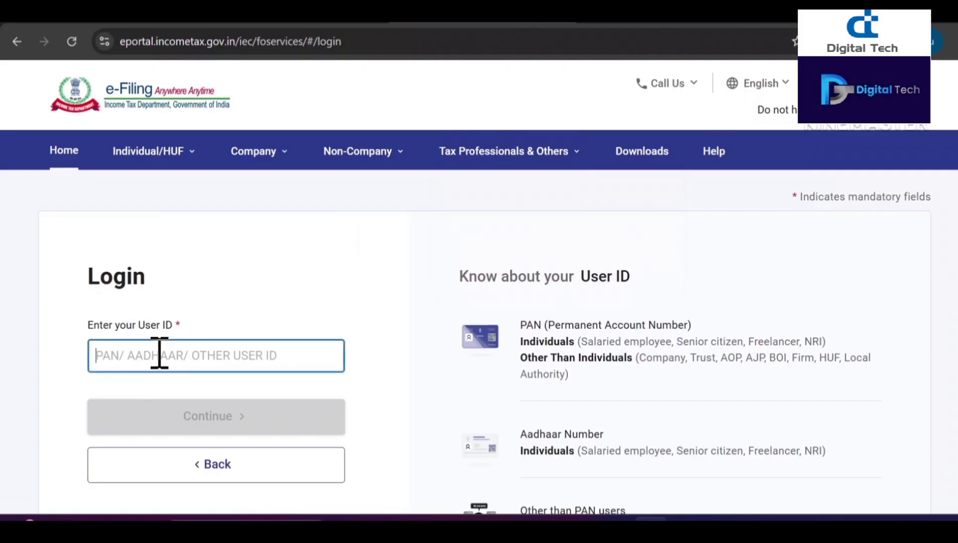
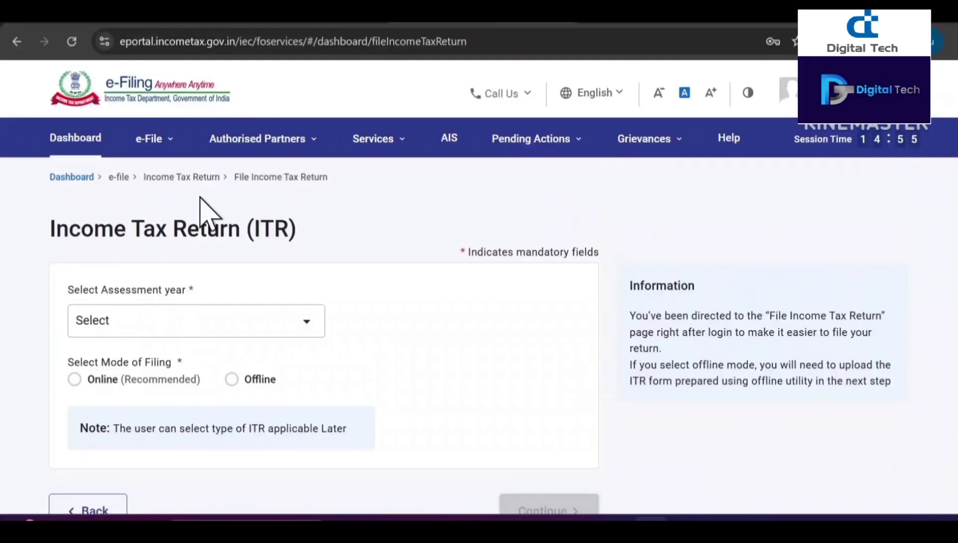
Step: Under e-File > Income Tax Returns > Download Pre-Filled Data, download the 2025-26 (Current A.Y.) JSON
click(171, 144)
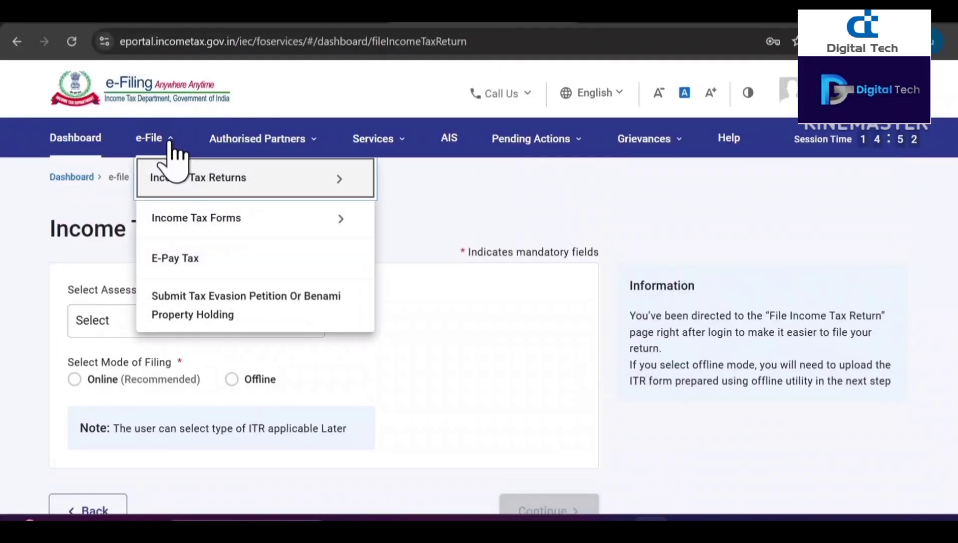
mouse_move(212, 188)
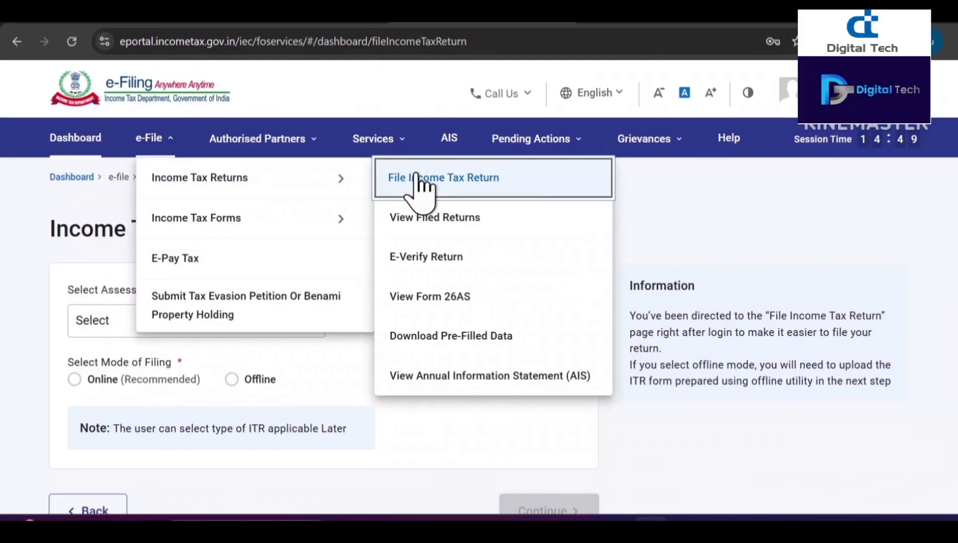
click(421, 340)
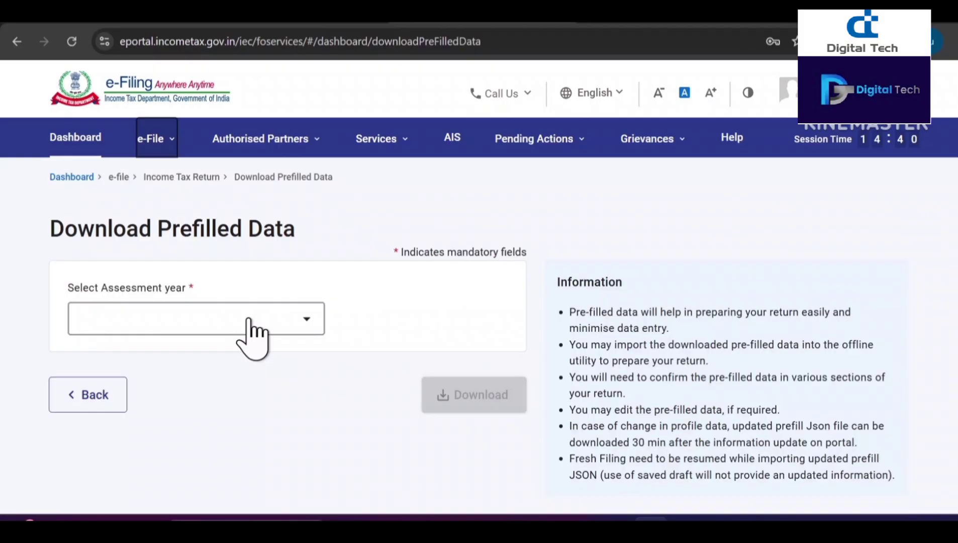
click(248, 326)
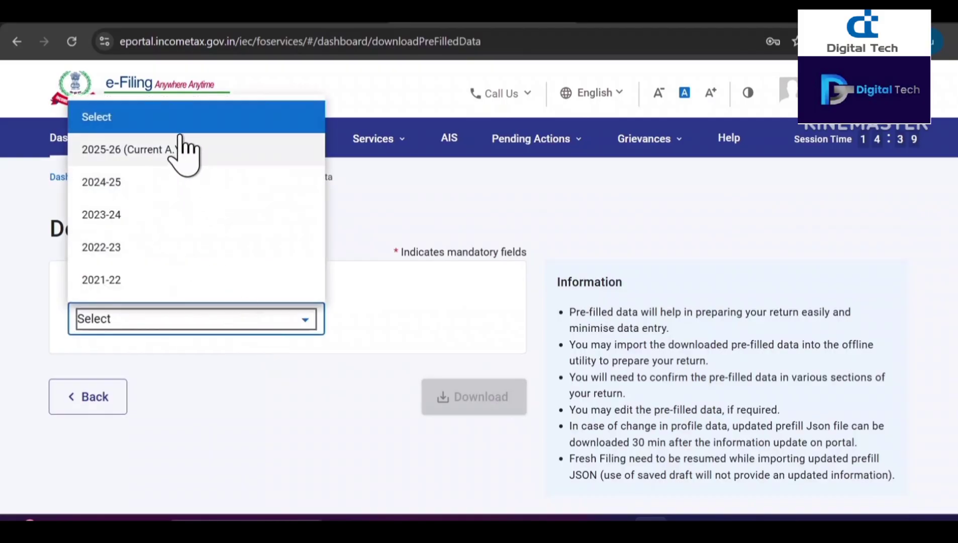
click(178, 160)
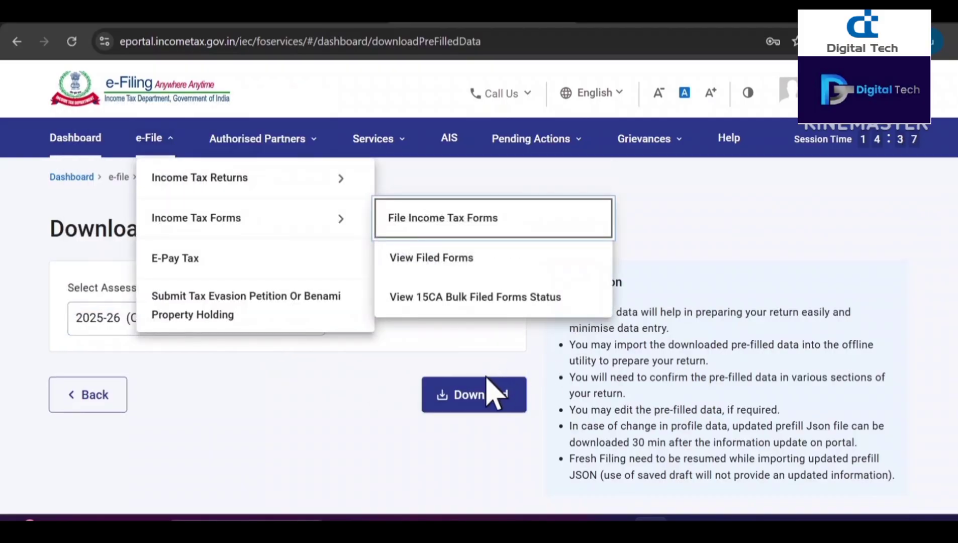
click(430, 425)
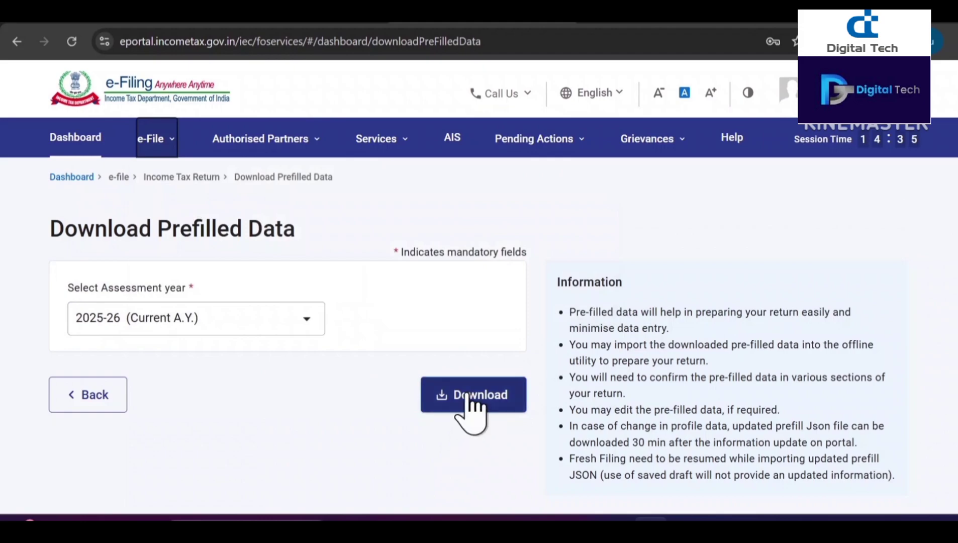
click(477, 405)
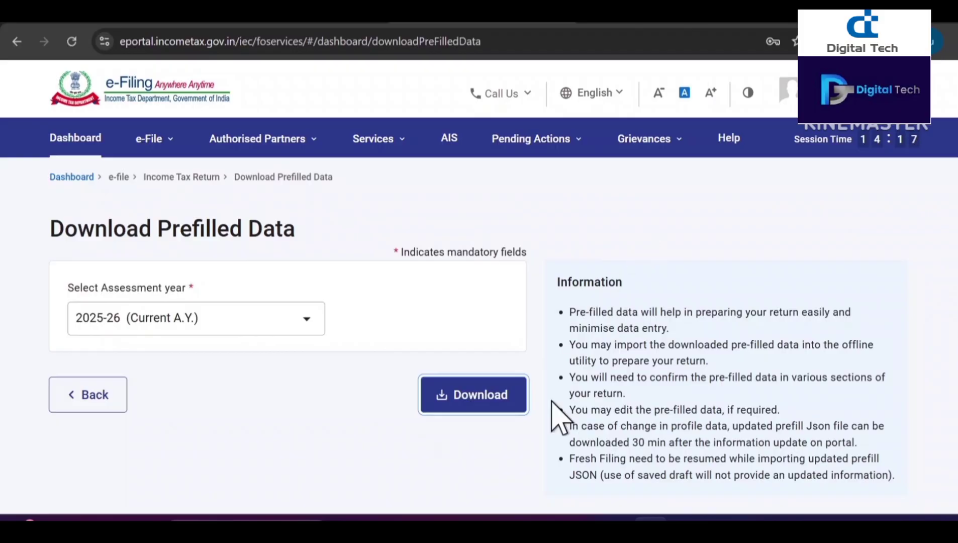
Step: Open the ITR1_AY_25-26_V1.0 workbook from the ITR1_AY_25-26_V1.0 (3) Explorer window
mouse_move(416, 518)
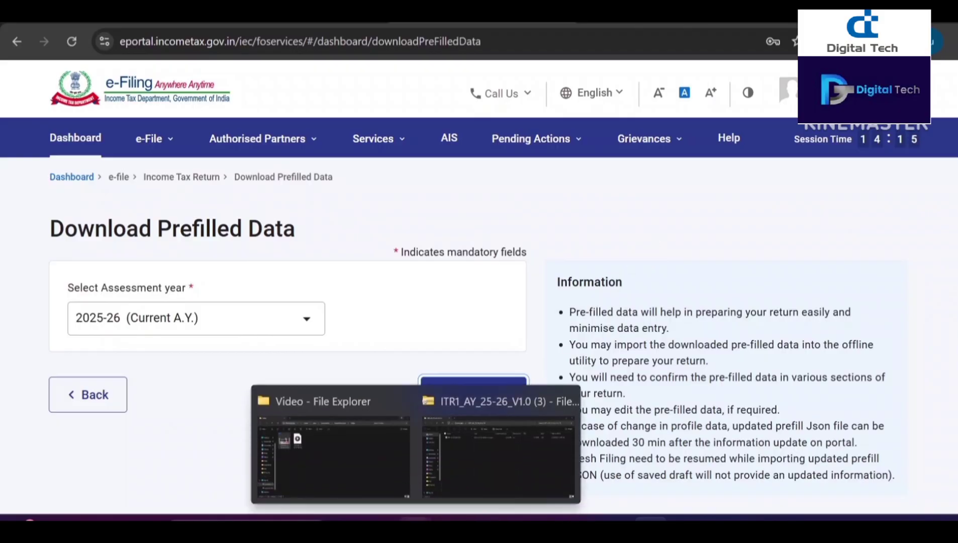
click(475, 456)
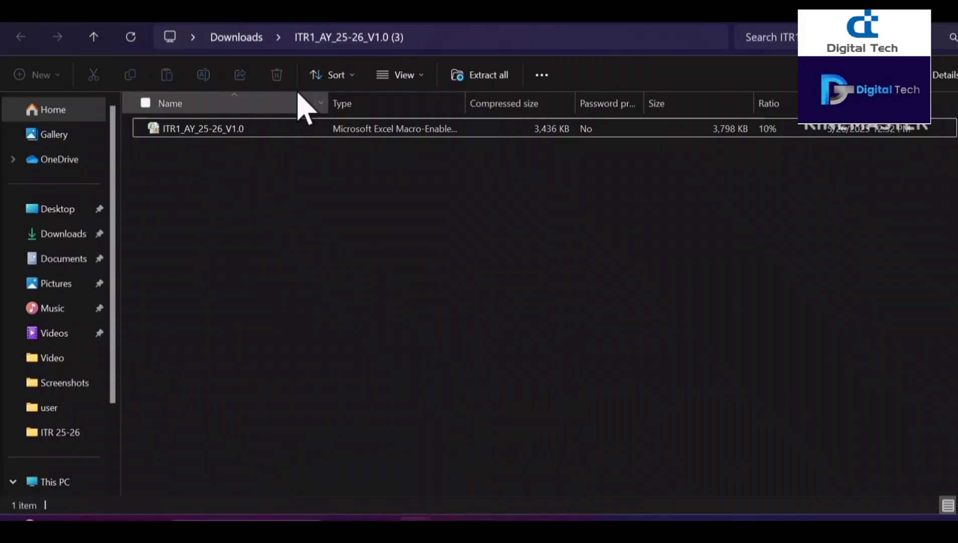
click(261, 130)
double_click(261, 129)
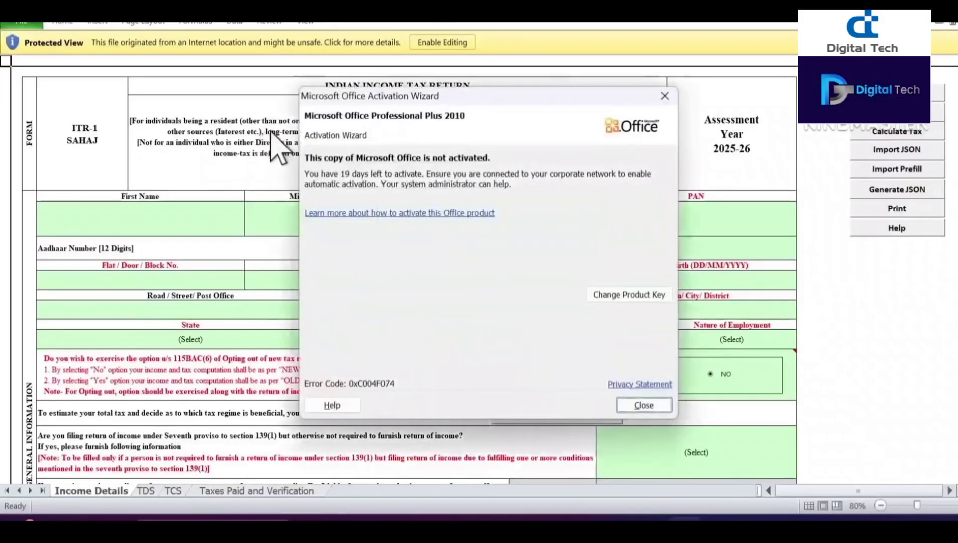
Step: Close the activation notice, enable editing and macros, and acknowledge the AY 2025-26 notice
click(646, 408)
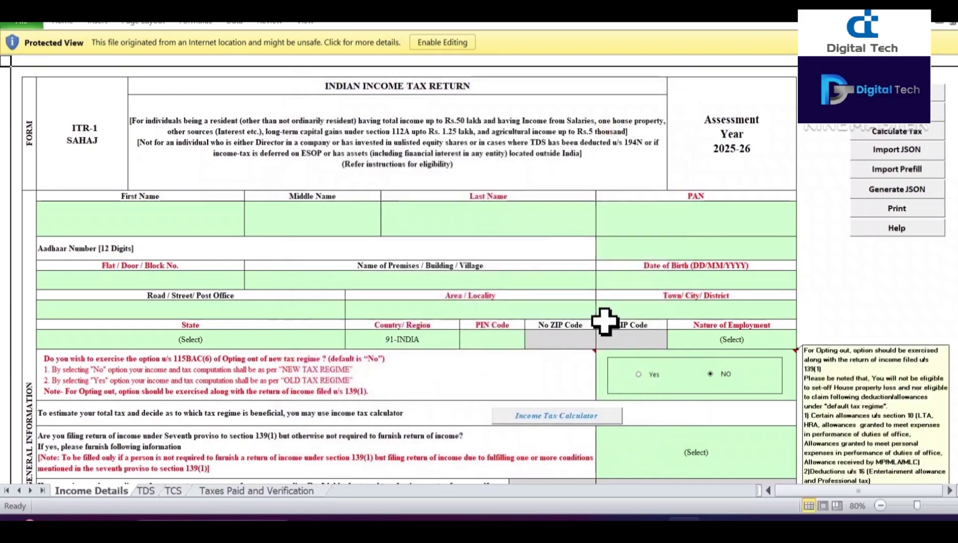
click(438, 43)
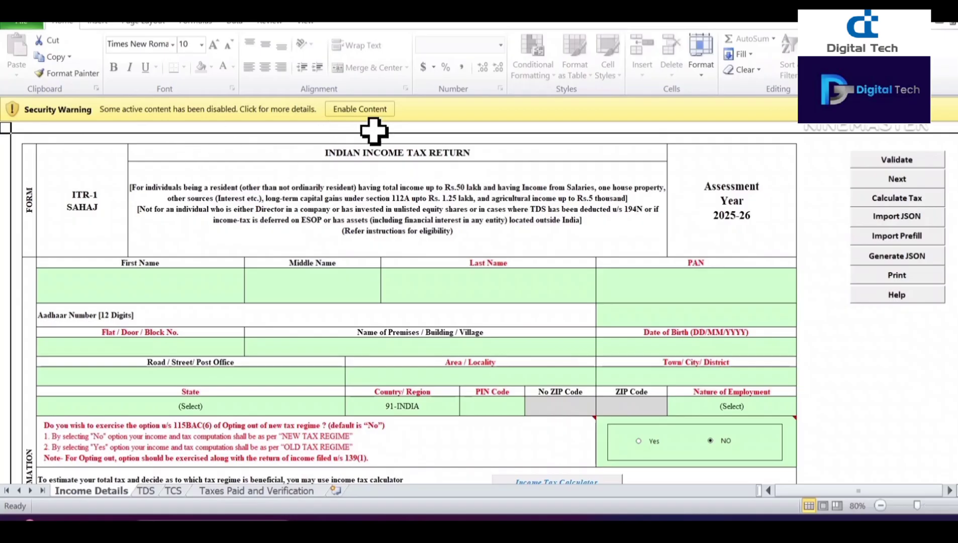
click(369, 110)
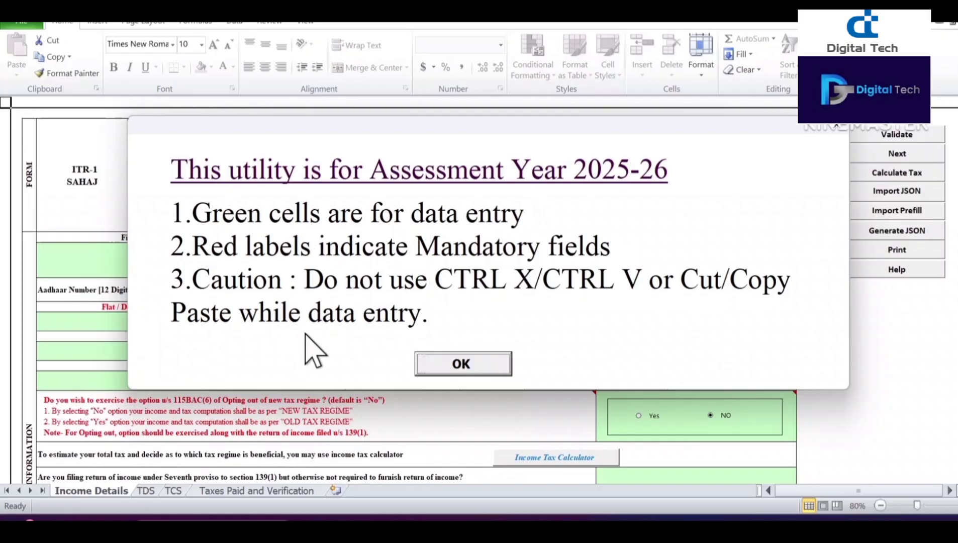
click(463, 363)
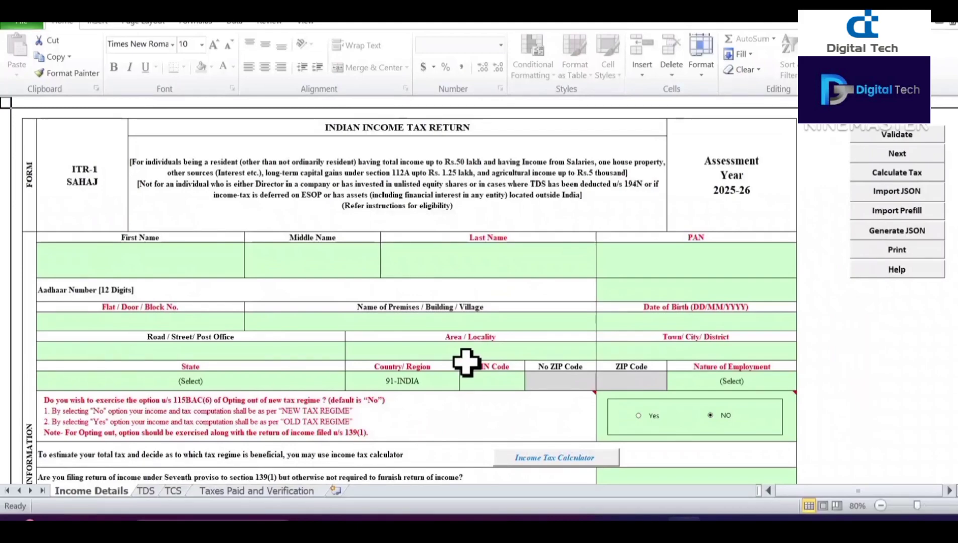
scroll(299, 304, down, 15)
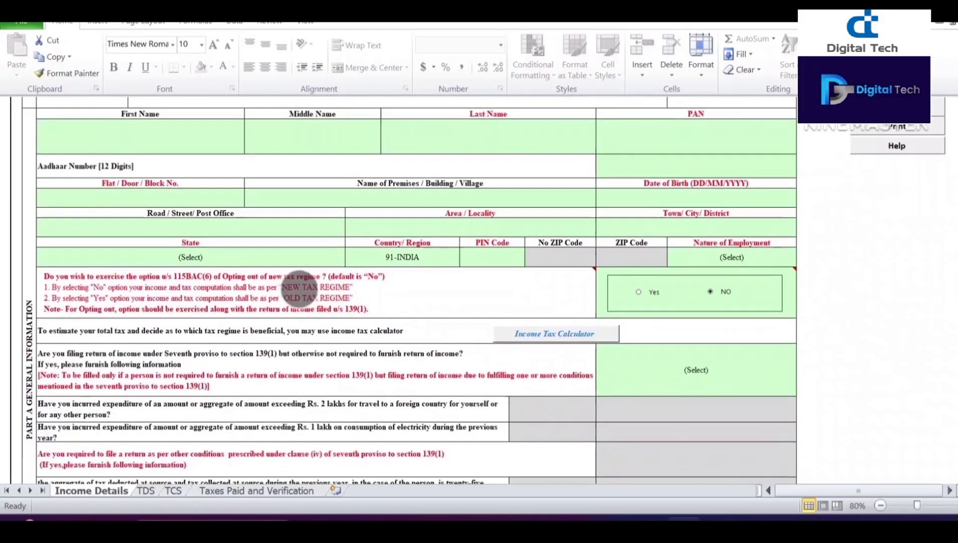
scroll(346, 225, down, 8)
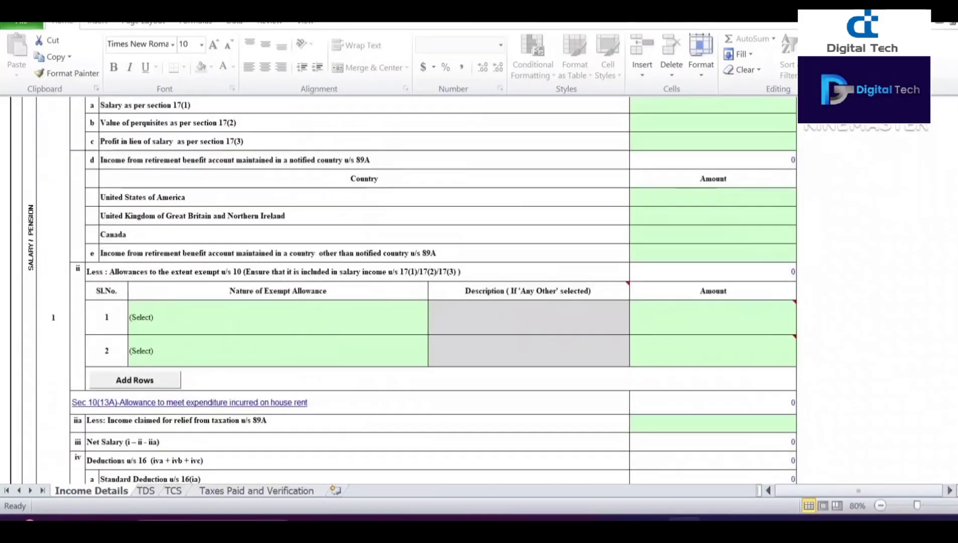
scroll(370, 293, up, 20)
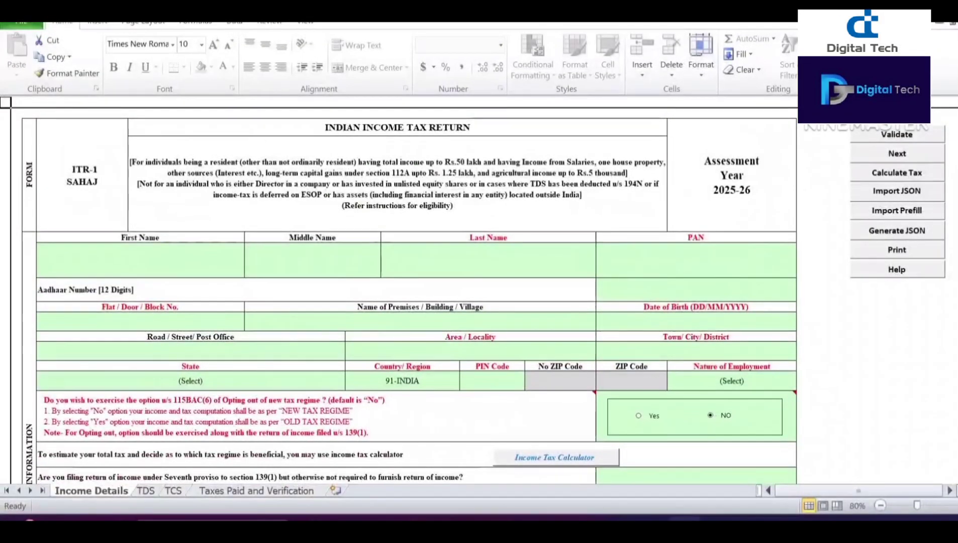
click(891, 211)
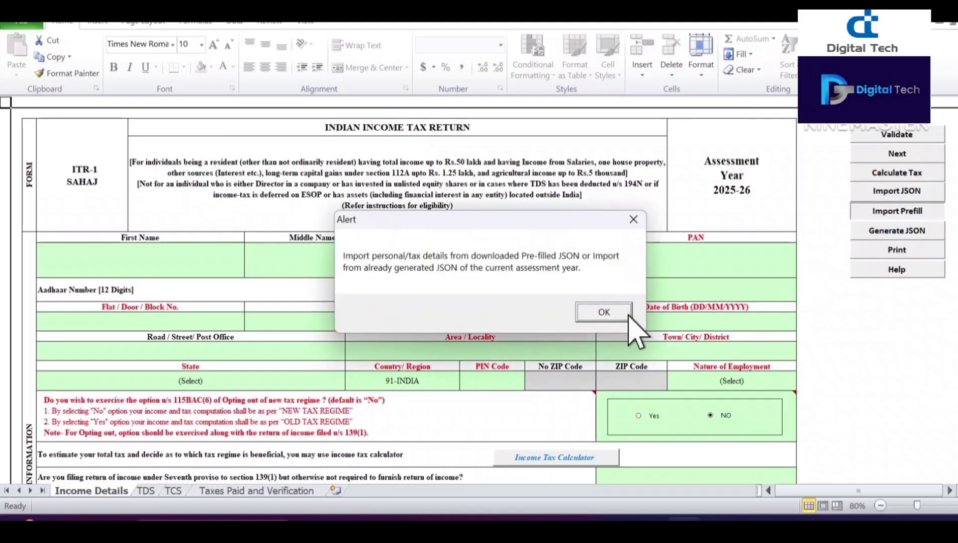
Step: Import the latest Prefill JSON from Downloads and acknowledge the exempt allowance alert
click(601, 313)
click(604, 313)
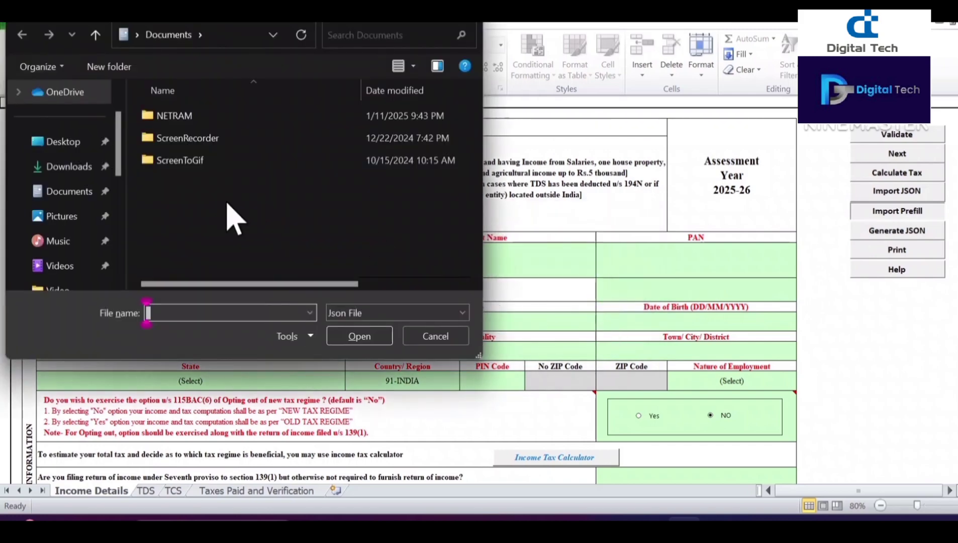
click(75, 168)
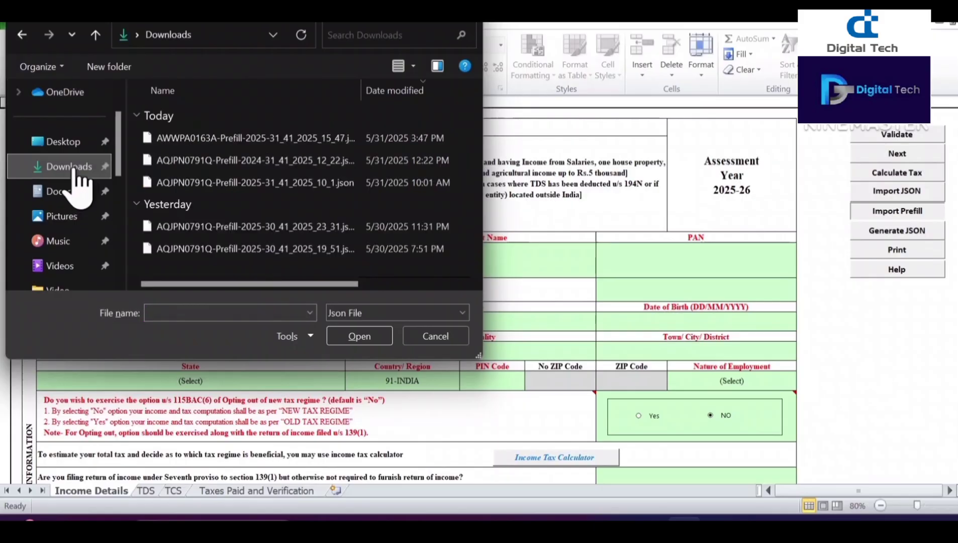
click(202, 140)
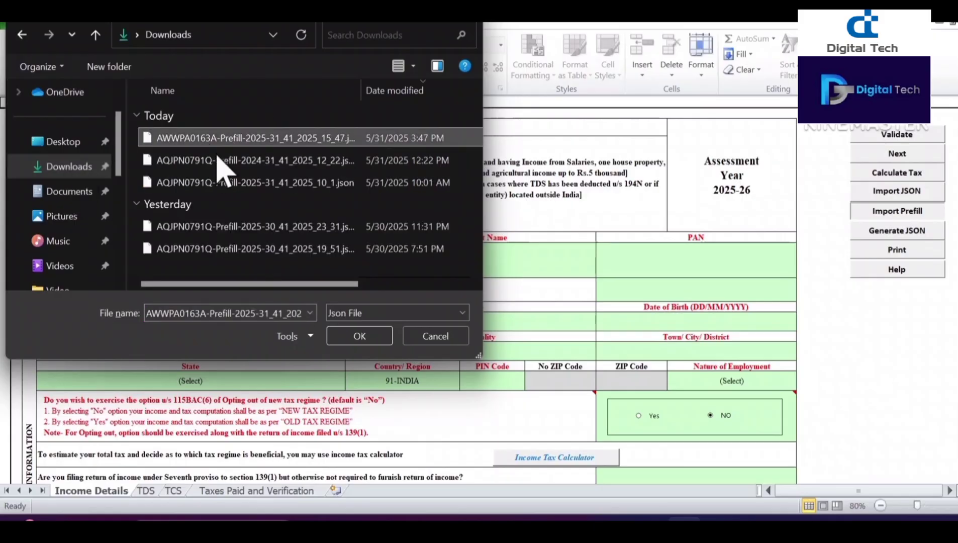
click(359, 336)
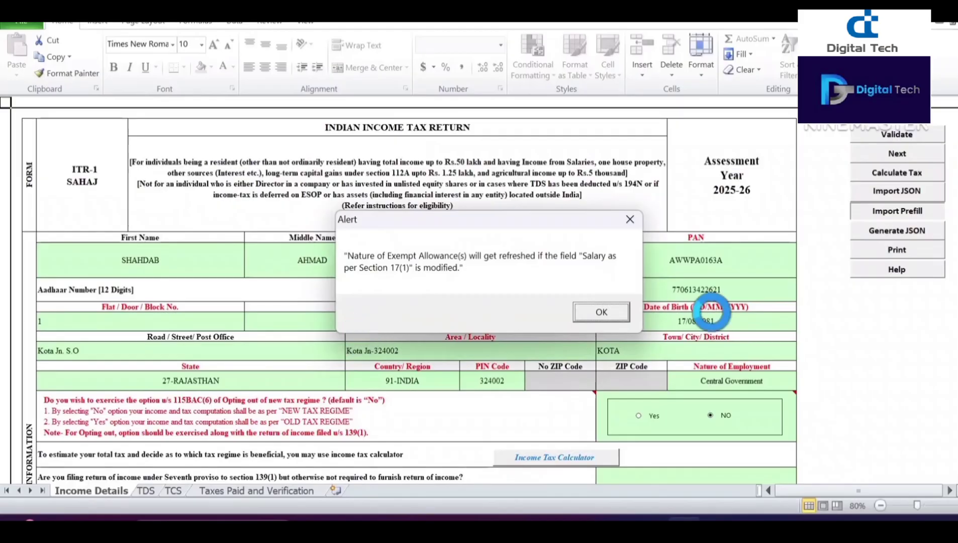
click(603, 312)
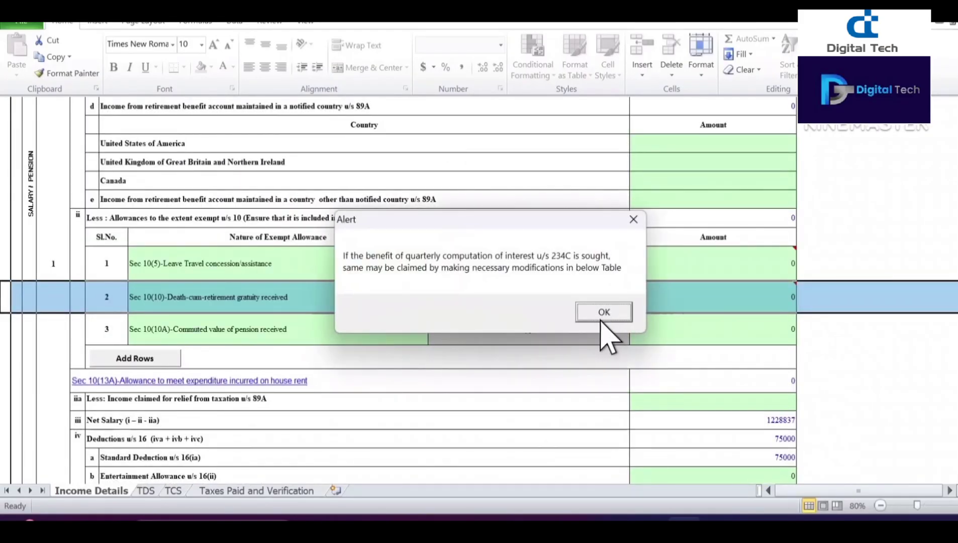
Step: Acknowledge the 234C interest alert and return to the top of the Income Details sheet
click(604, 312)
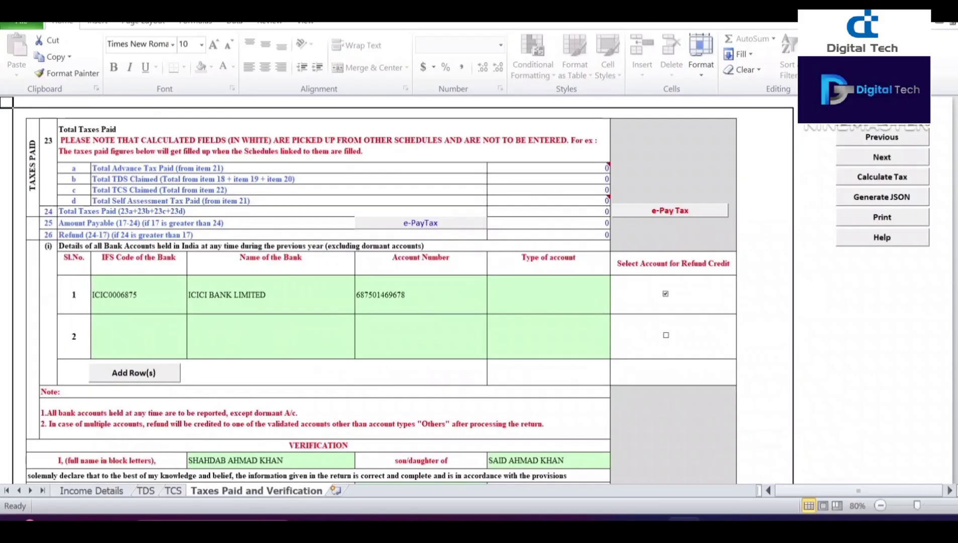
scroll(359, 226, down, 10)
scroll(345, 302, up, 10)
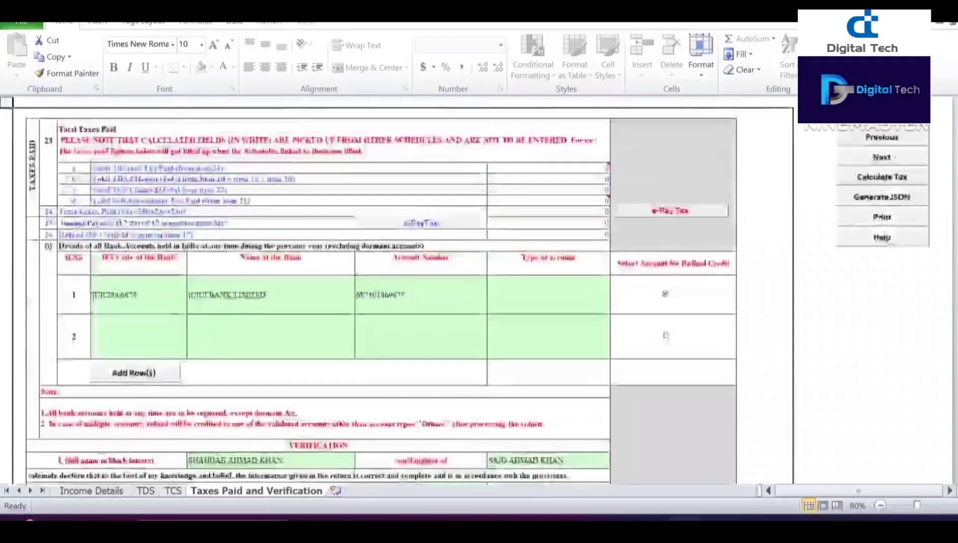
click(90, 492)
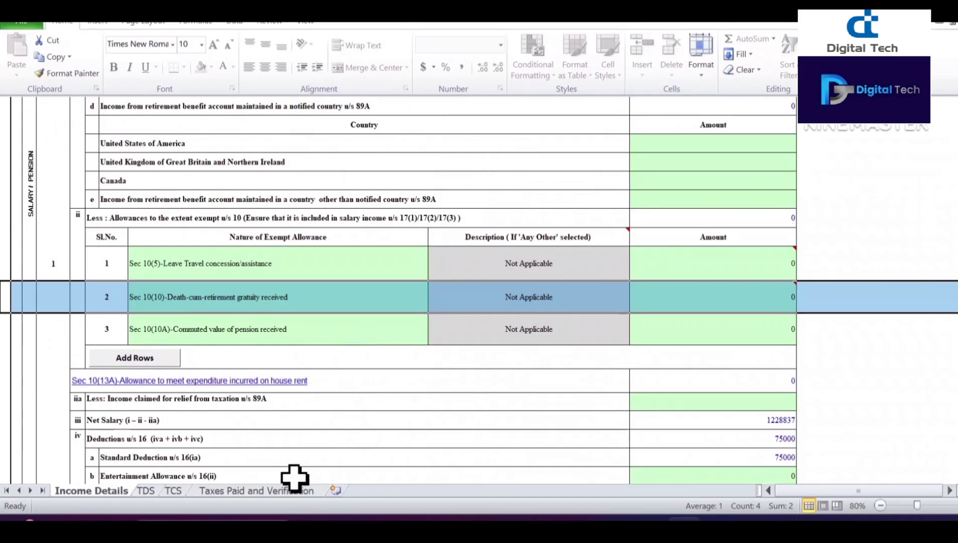
scroll(381, 348, up, 15)
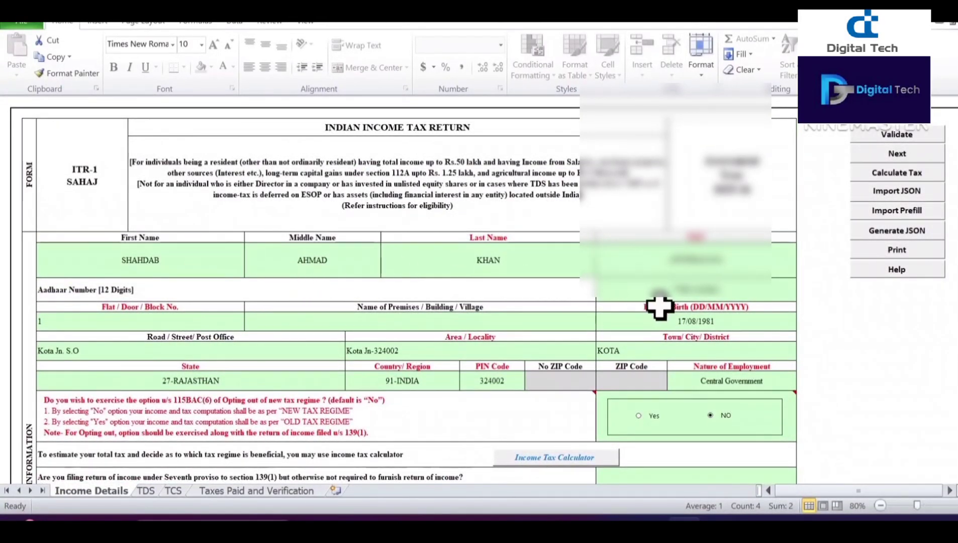
scroll(272, 267, down, 3)
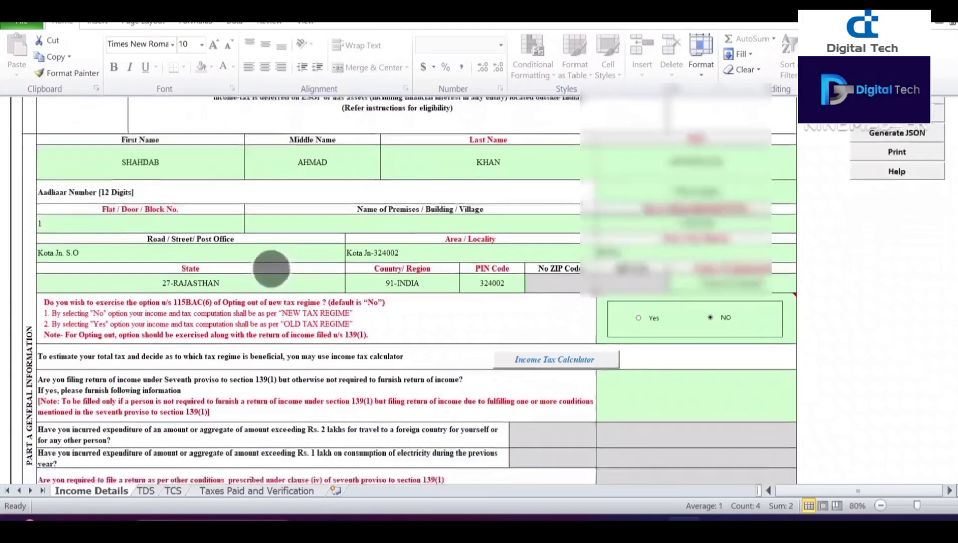
mouse_move(738, 259)
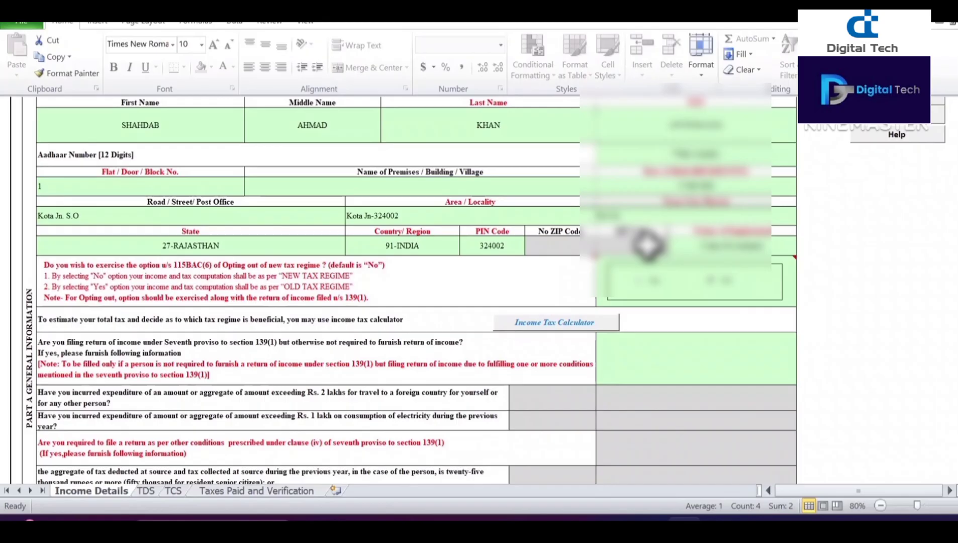
mouse_move(617, 276)
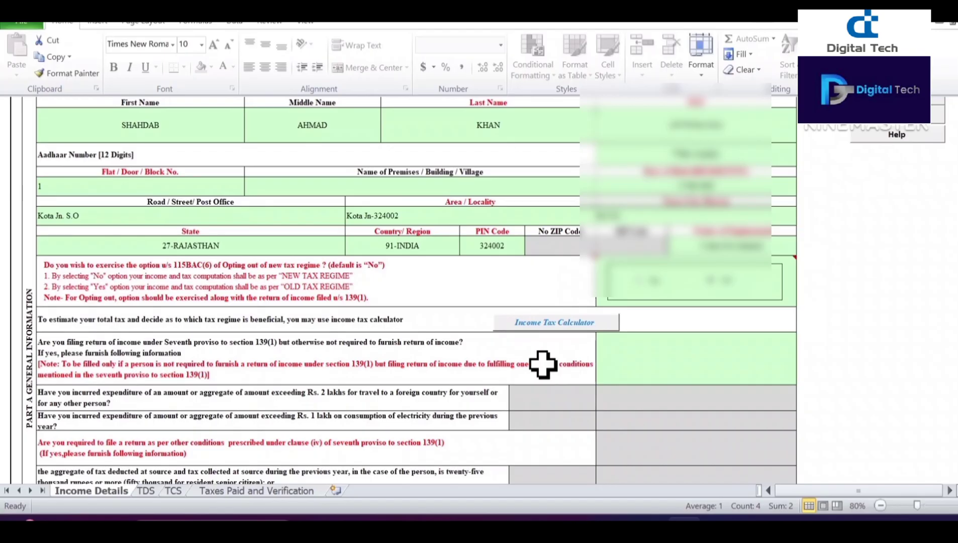
mouse_move(182, 284)
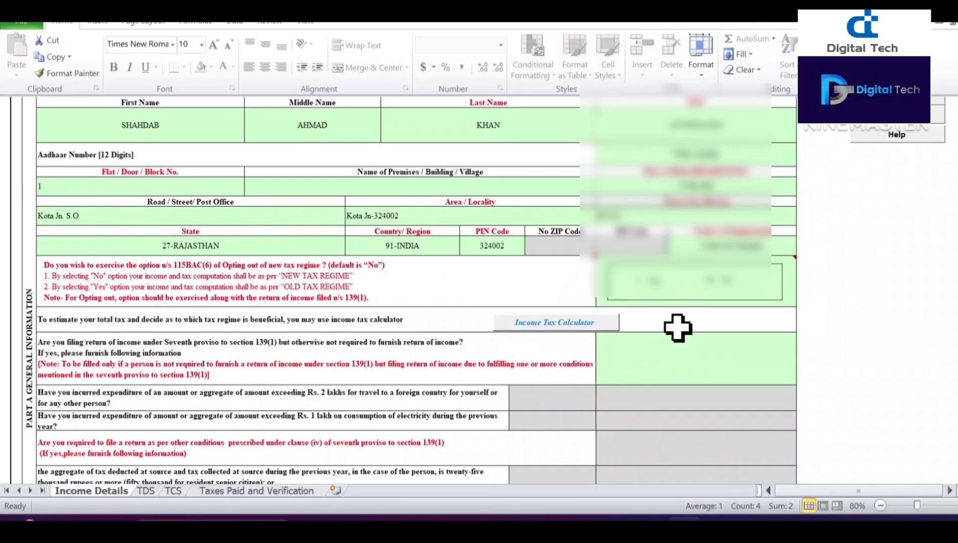
mouse_move(726, 298)
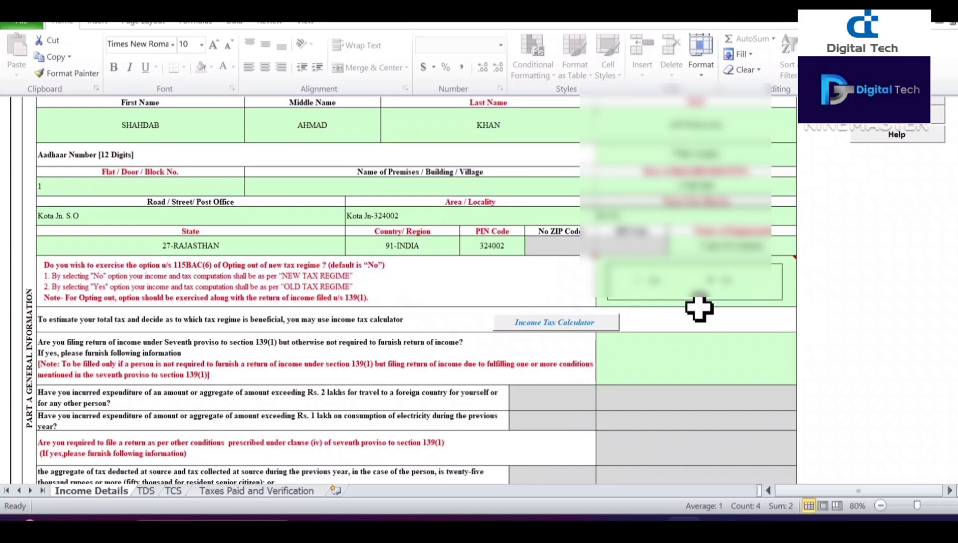
scroll(699, 309, down, 3)
mouse_move(715, 225)
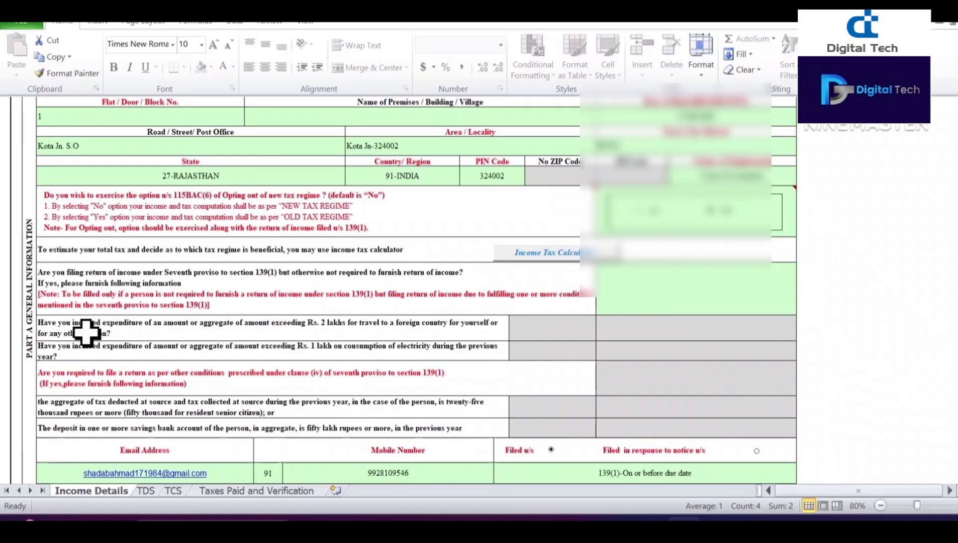
scroll(100, 338, down, 2)
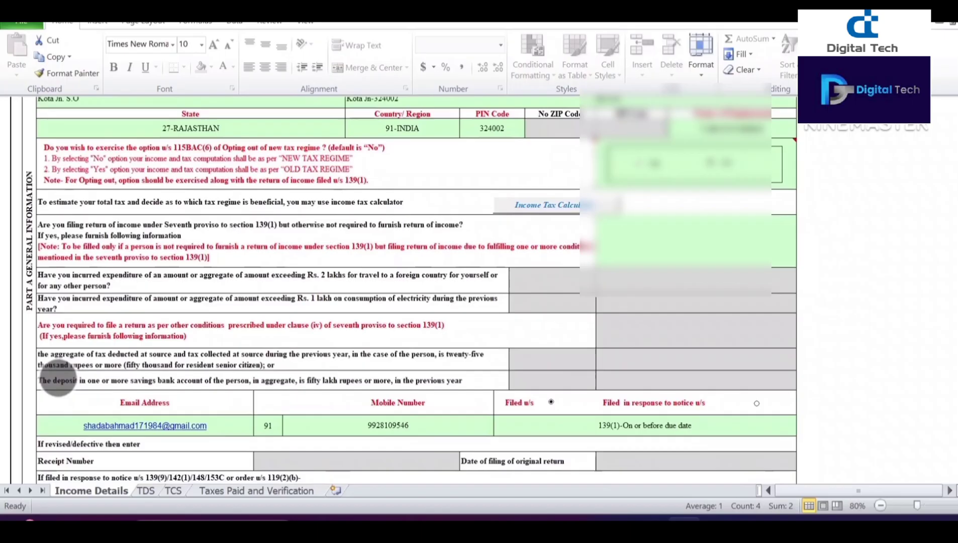
scroll(150, 368, down, 3)
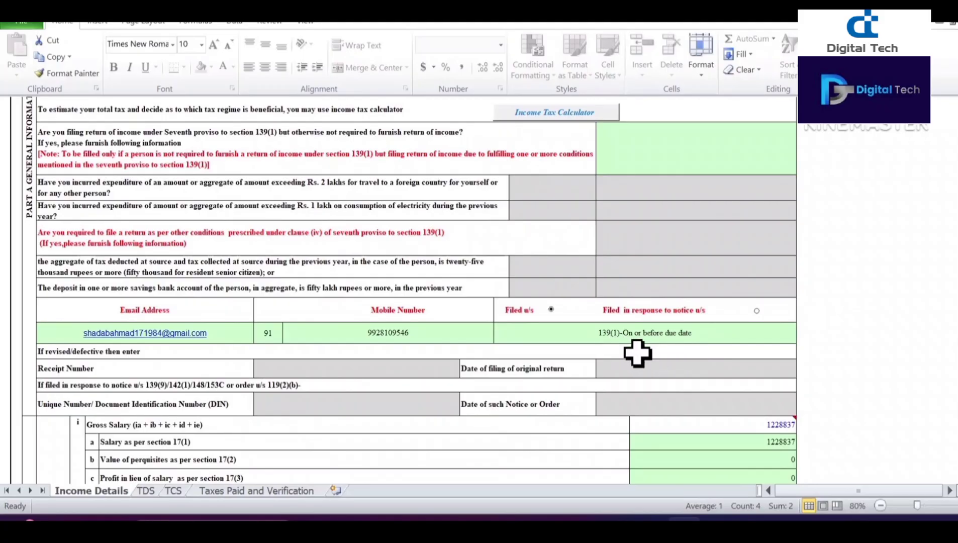
scroll(637, 353, down, 6)
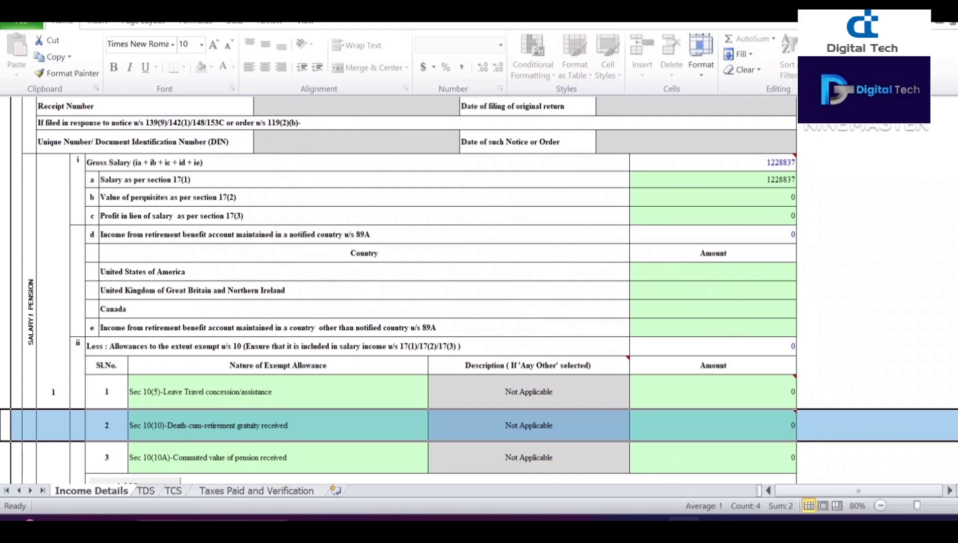
scroll(352, 327, down, 3)
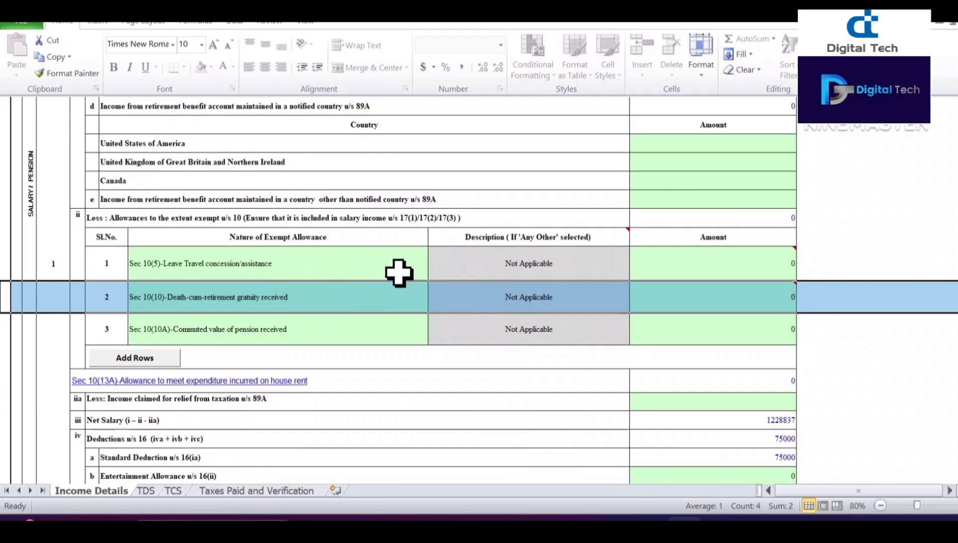
click(390, 269)
click(431, 273)
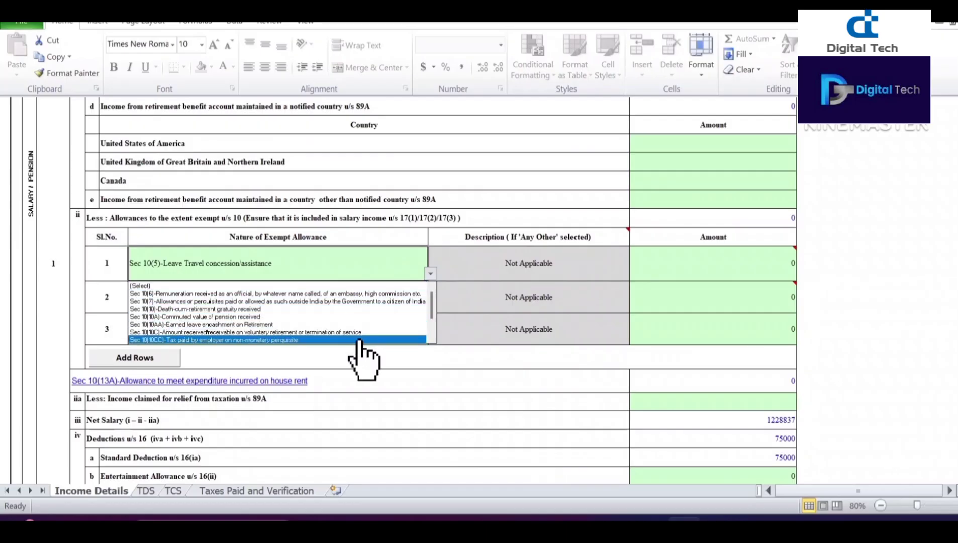
key(Escape)
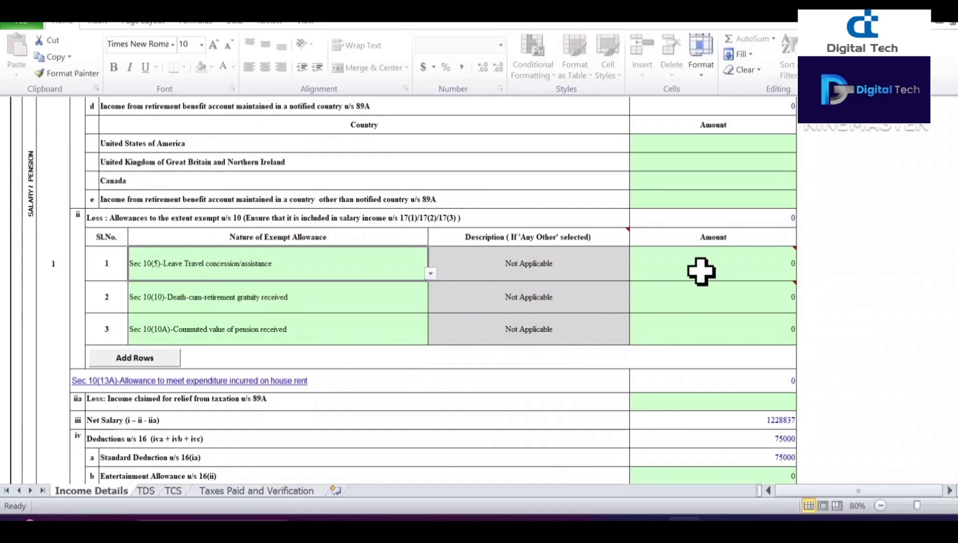
mouse_move(703, 270)
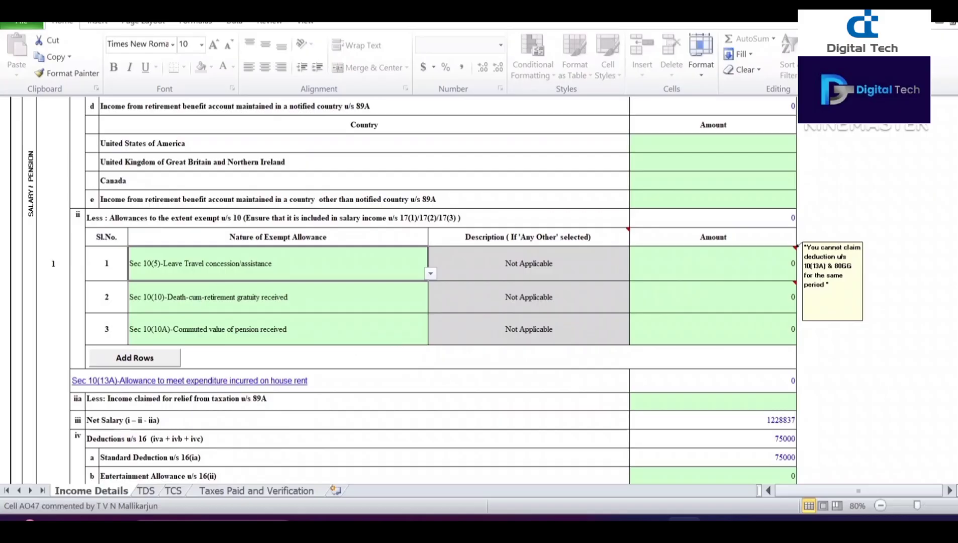
scroll(360, 290, down, 3)
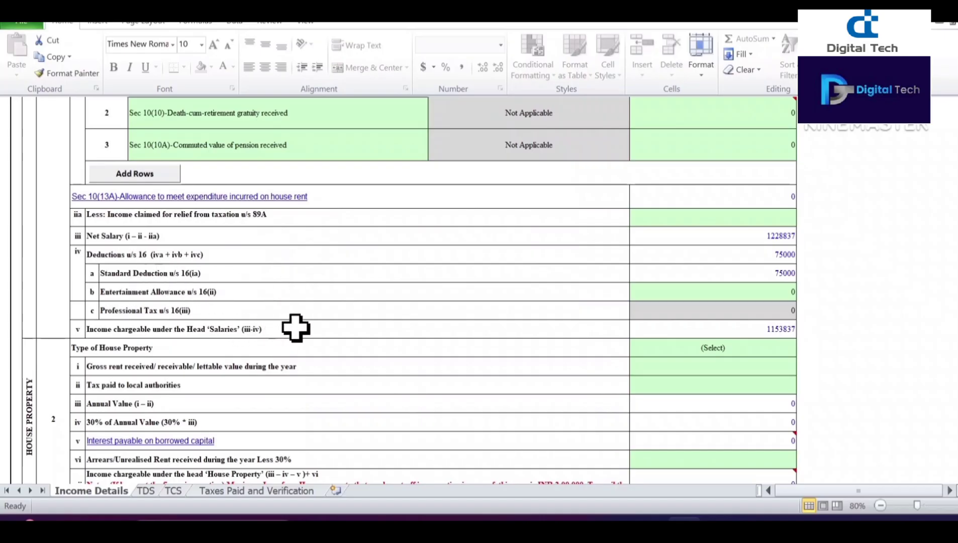
scroll(71, 363, down, 1)
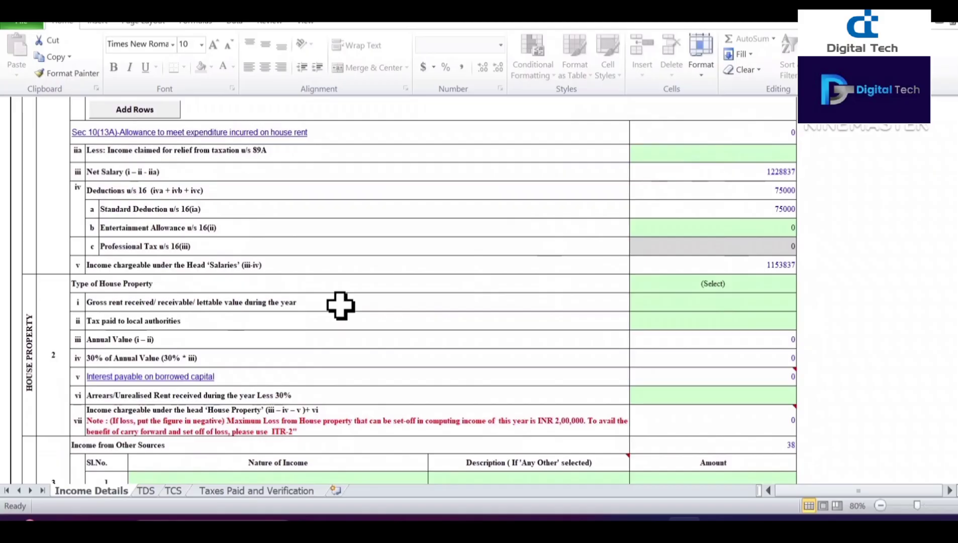
click(720, 286)
key(alt+Down)
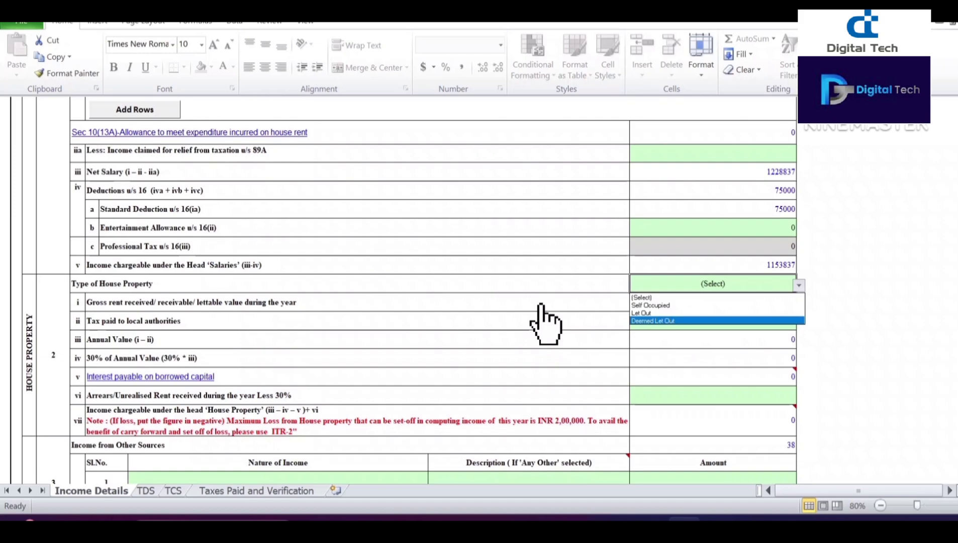
key(Escape)
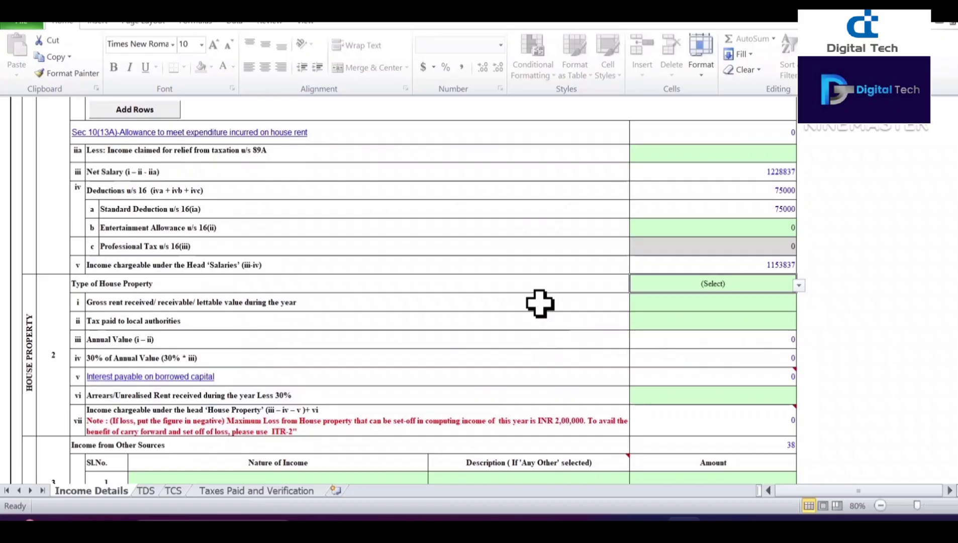
scroll(100, 383, down, 2)
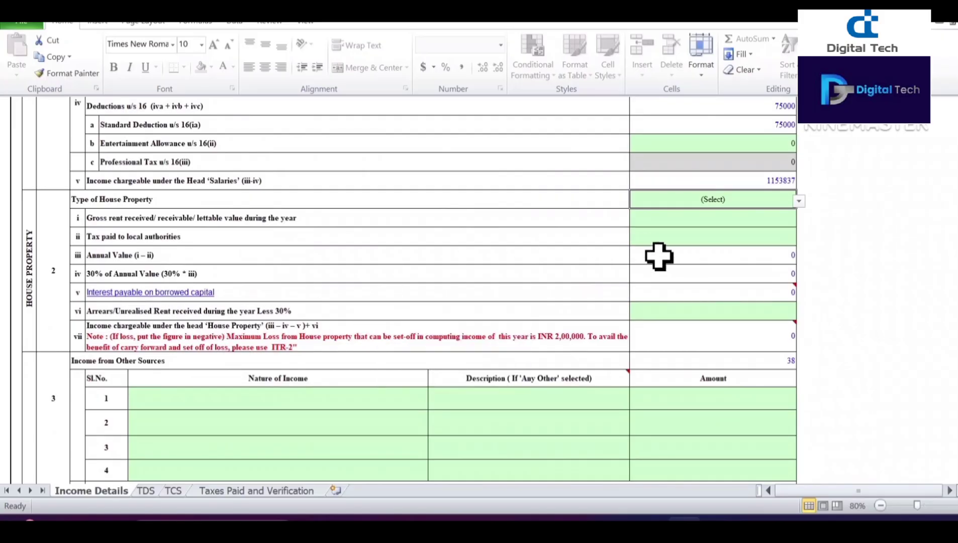
mouse_move(671, 297)
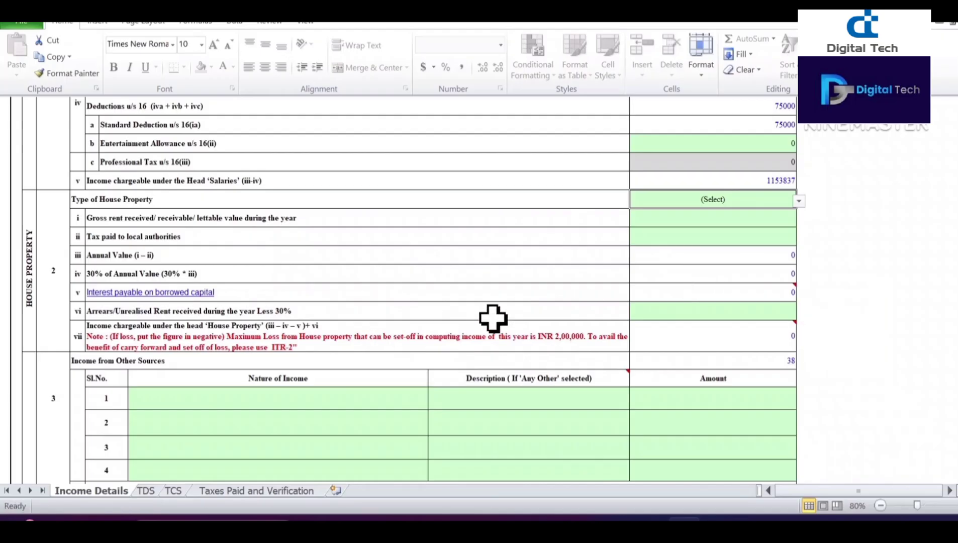
click(164, 294)
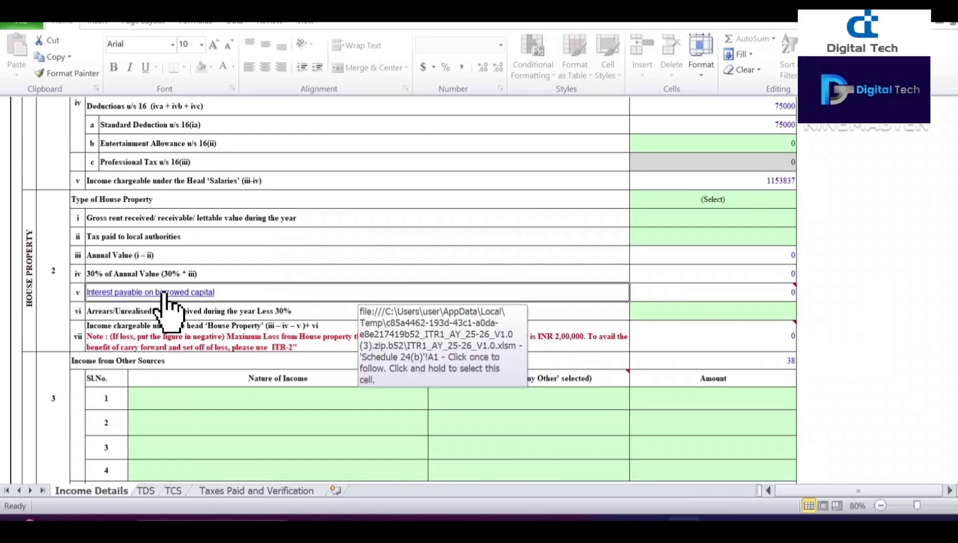
click(184, 291)
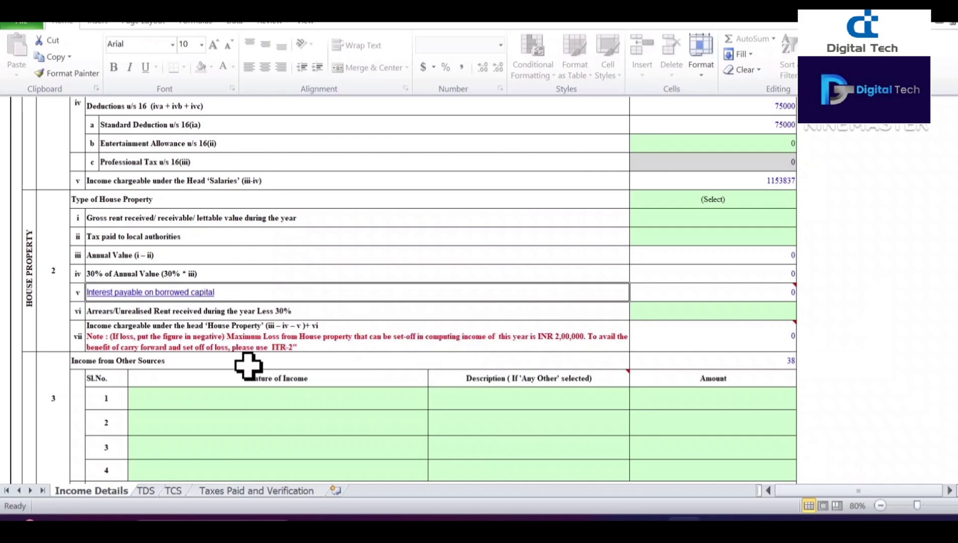
scroll(128, 387, down, 2)
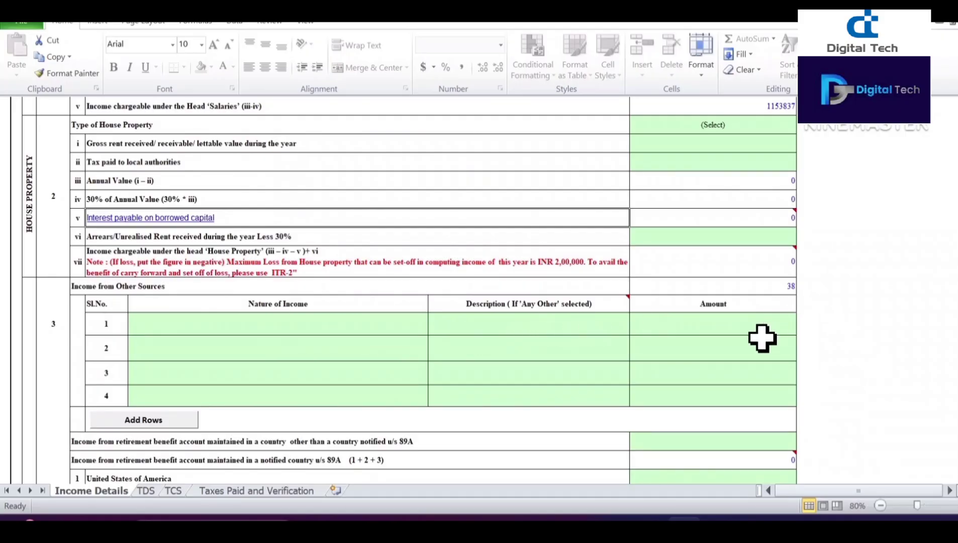
scroll(81, 368, down, 2)
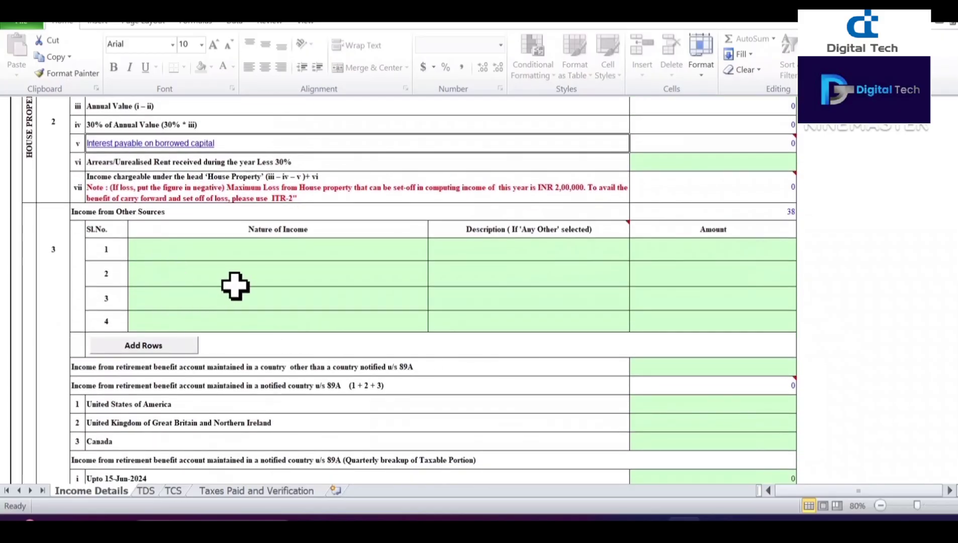
click(256, 265)
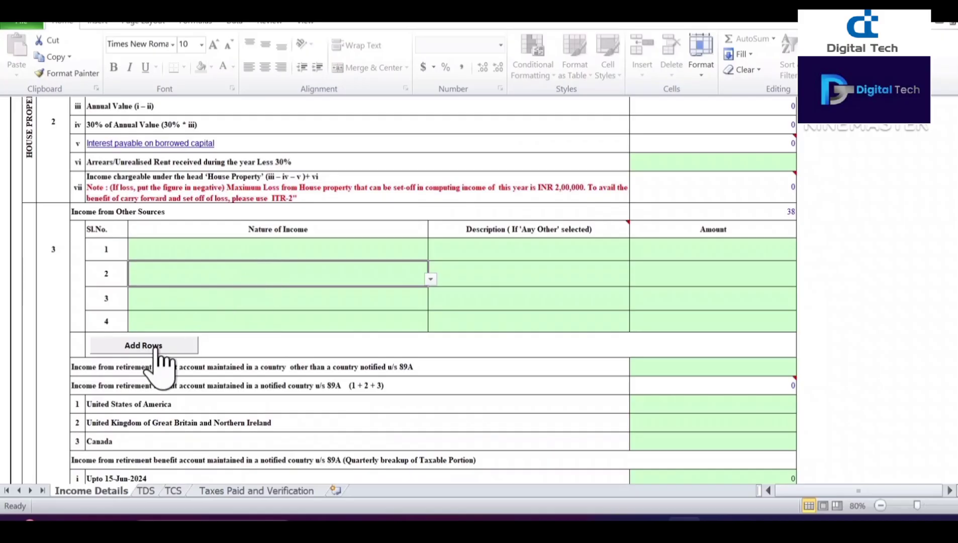
scroll(332, 406, down, 2)
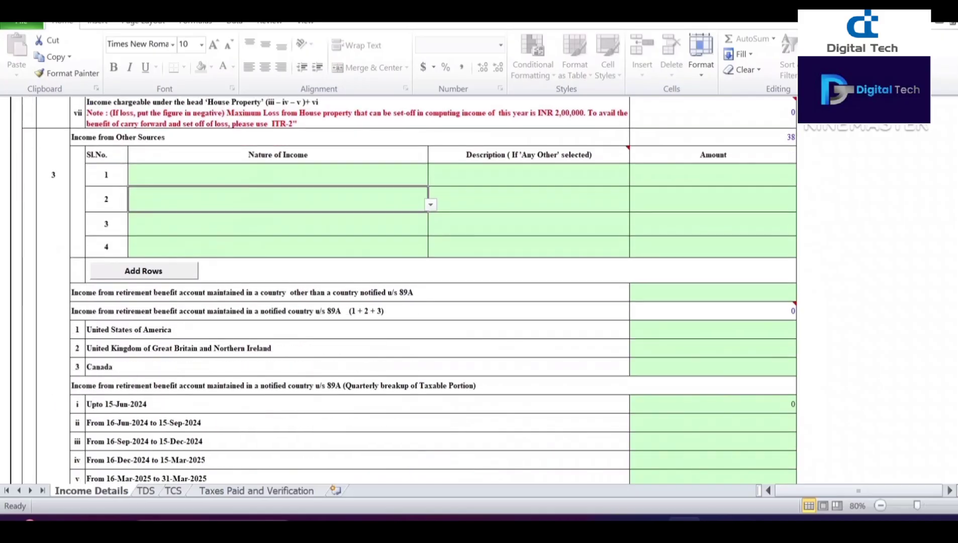
scroll(54, 366, down, 2)
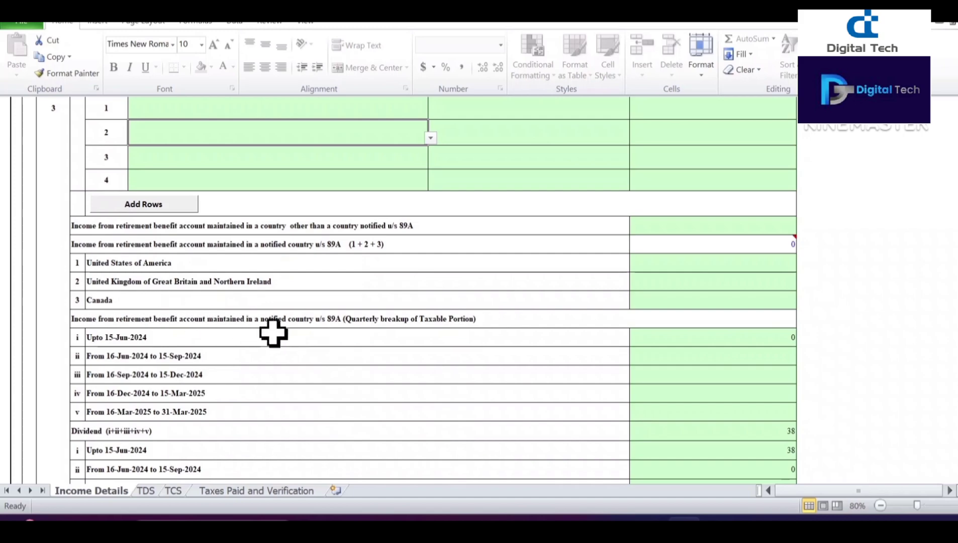
scroll(294, 358, down, 2)
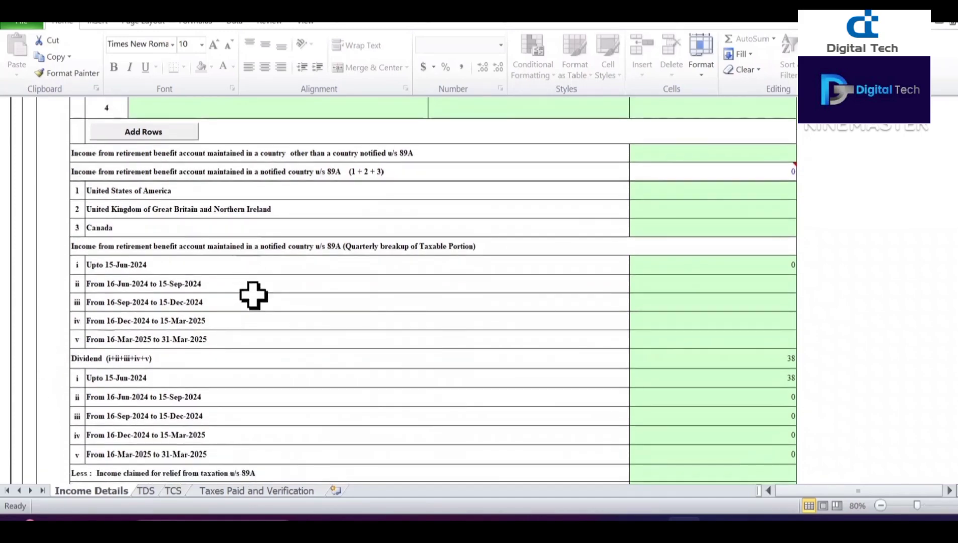
scroll(265, 356, down, 2)
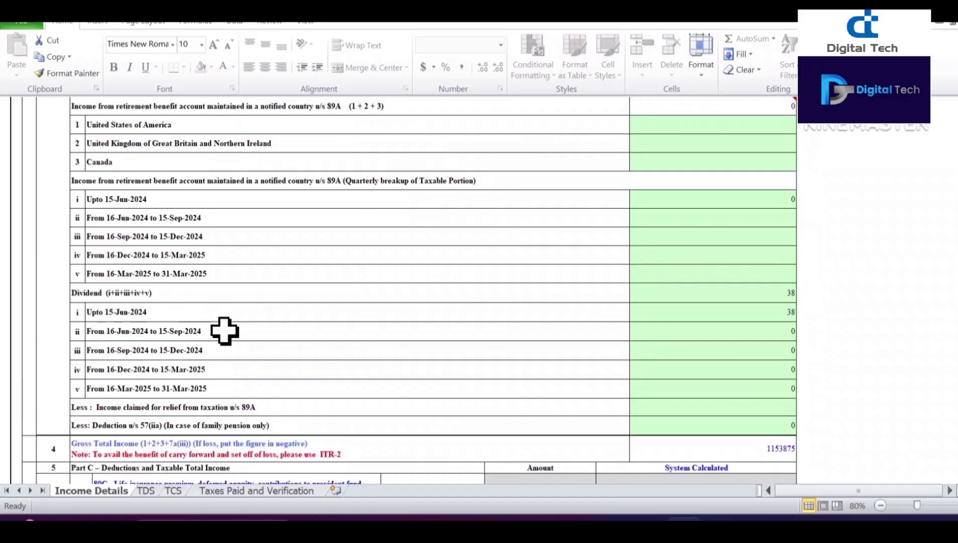
scroll(224, 331, down, 1)
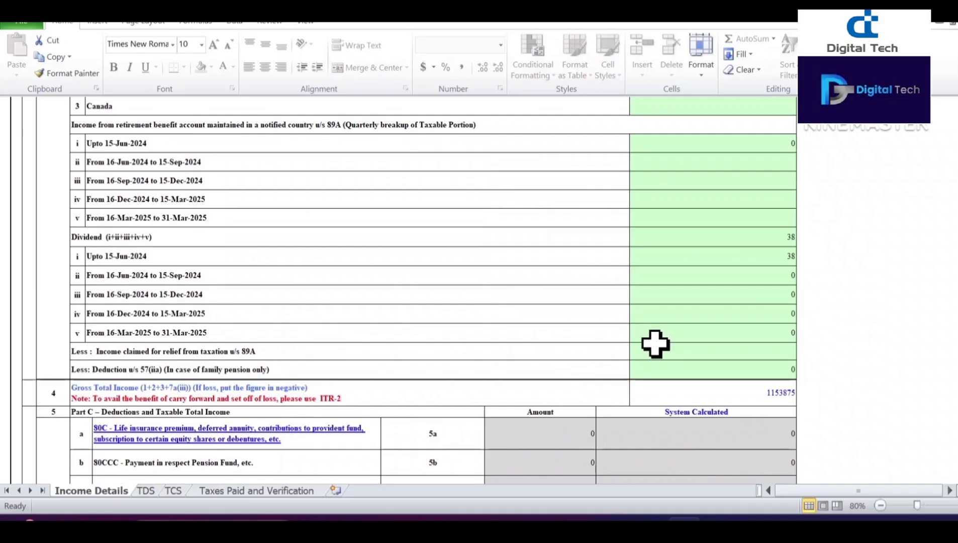
scroll(49, 377, down, 2)
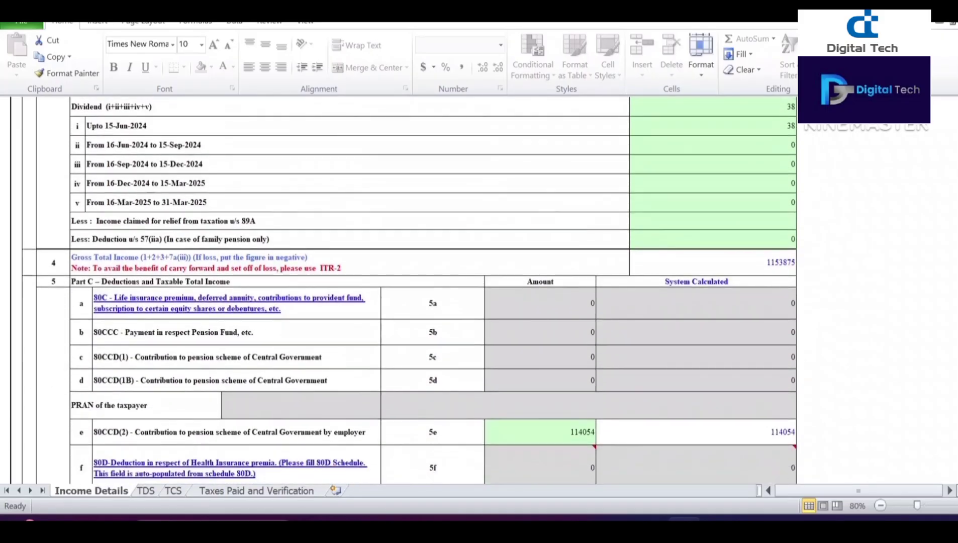
scroll(48, 370, down, 1)
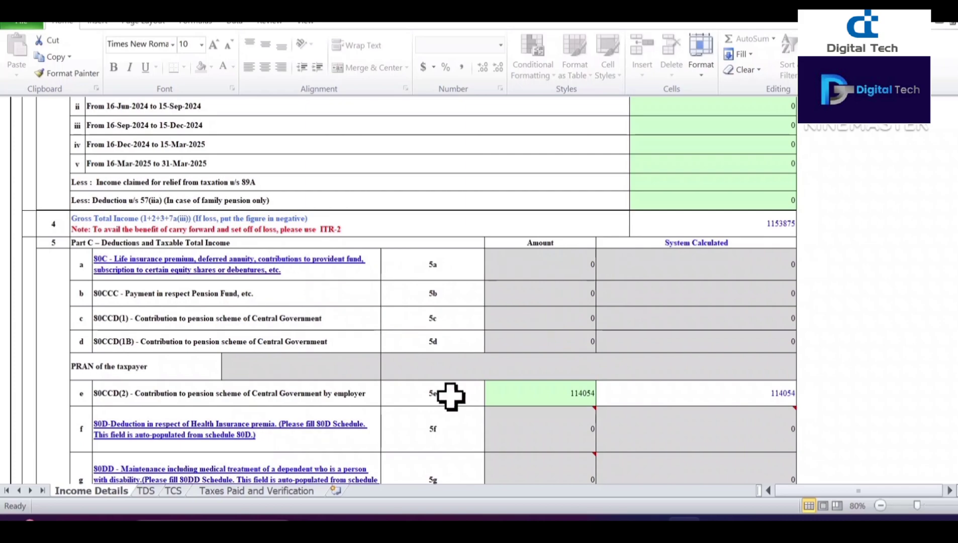
scroll(449, 396, down, 1)
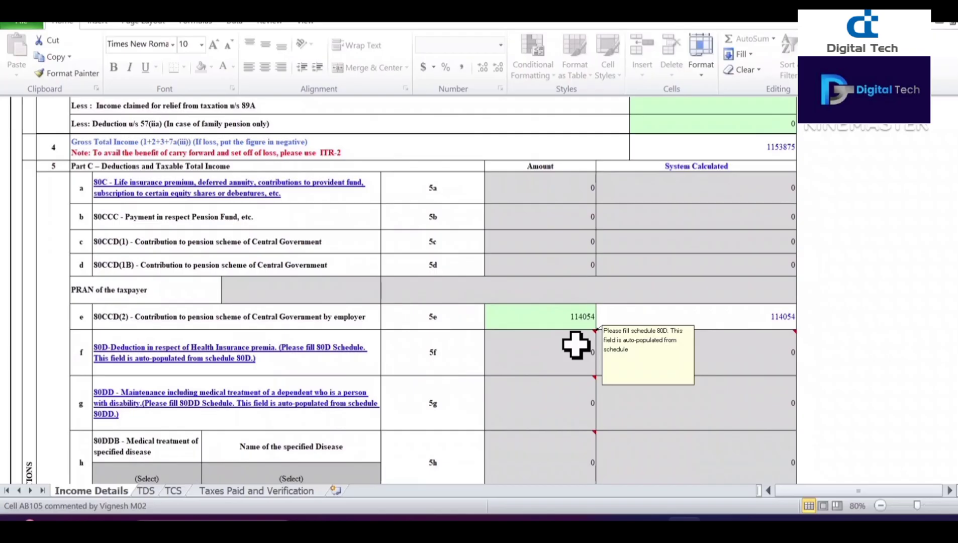
scroll(575, 345, down, 3)
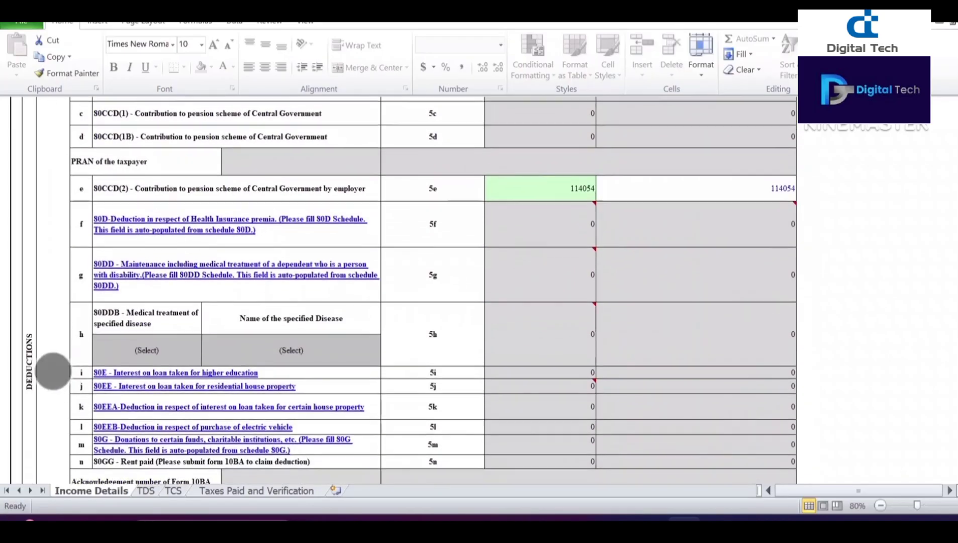
scroll(60, 381, down, 1)
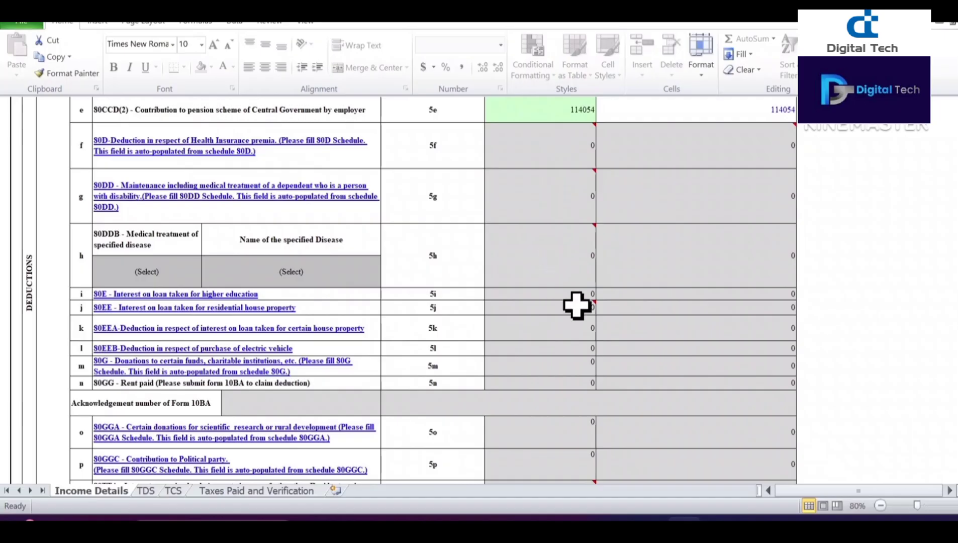
scroll(73, 380, down, 2)
scroll(73, 380, down, 2)
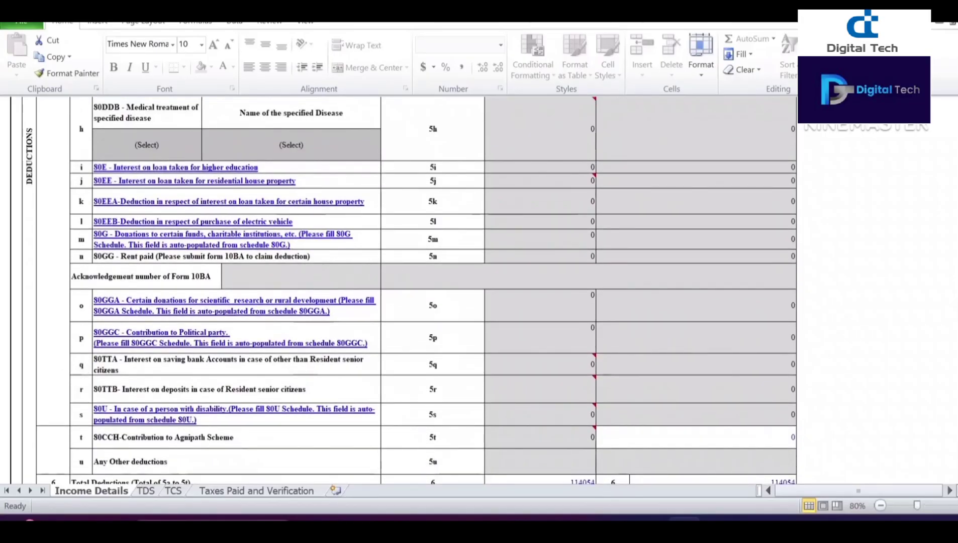
scroll(312, 398, down, 2)
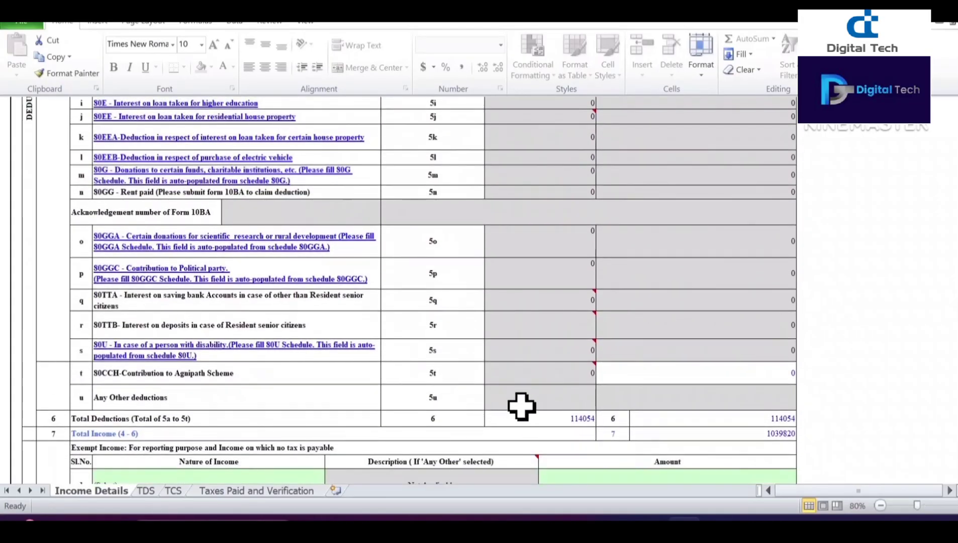
scroll(402, 392, down, 2)
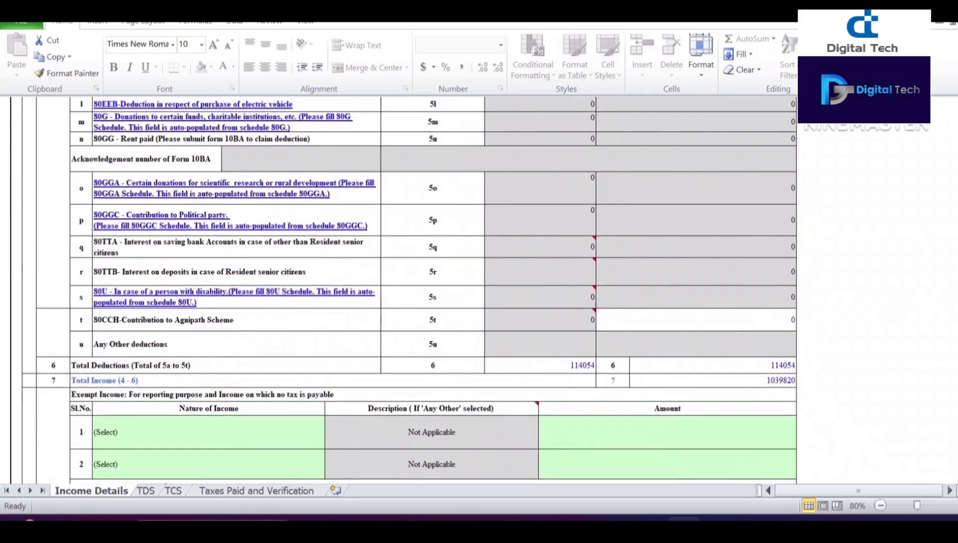
scroll(60, 391, down, 3)
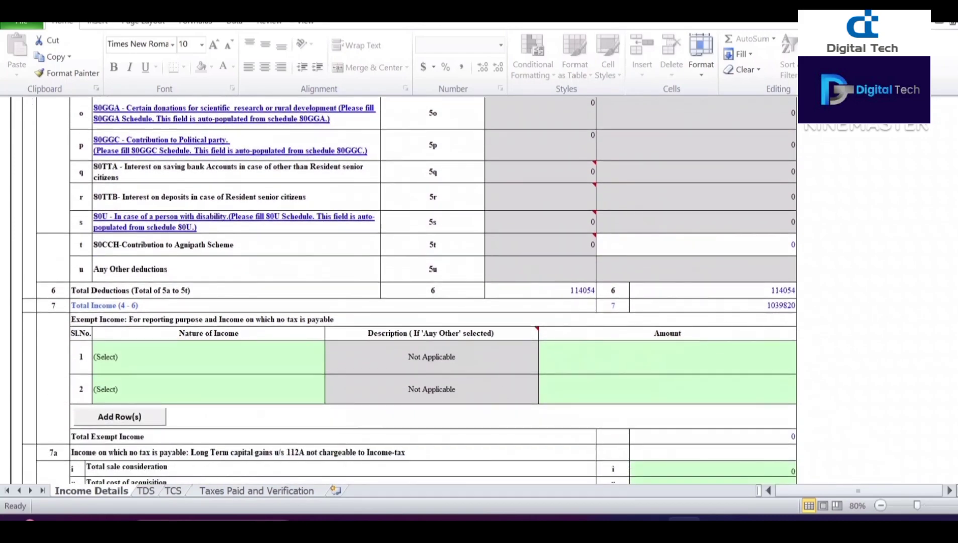
scroll(52, 377, down, 3)
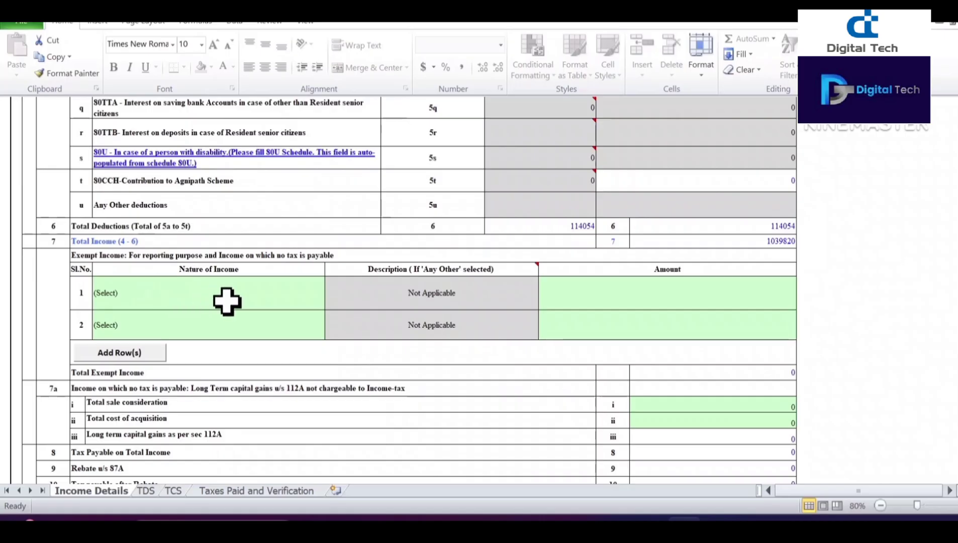
click(246, 293)
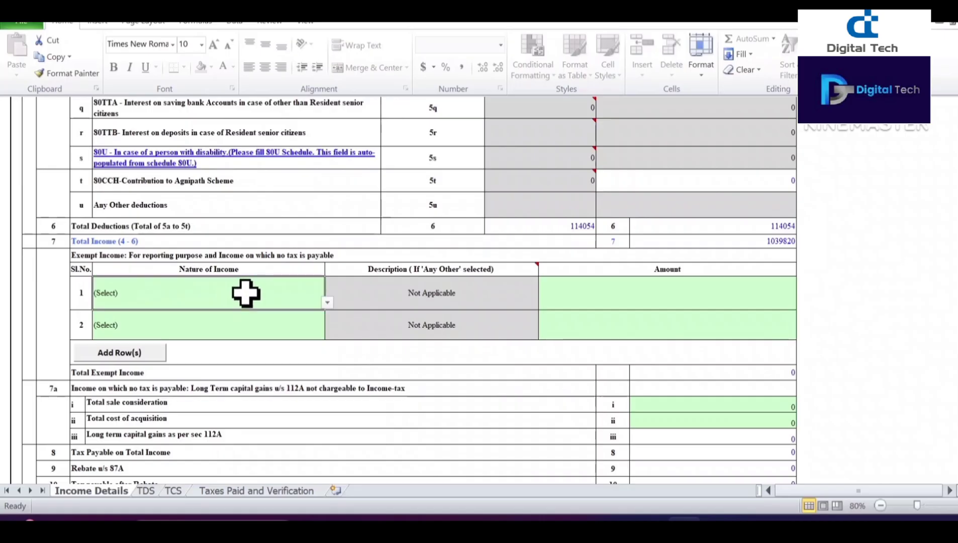
click(327, 303)
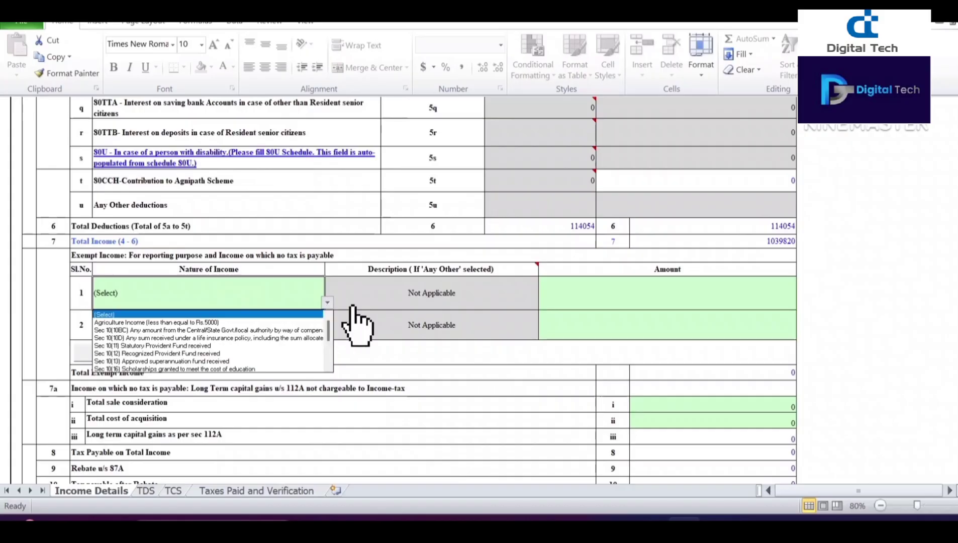
click(598, 286)
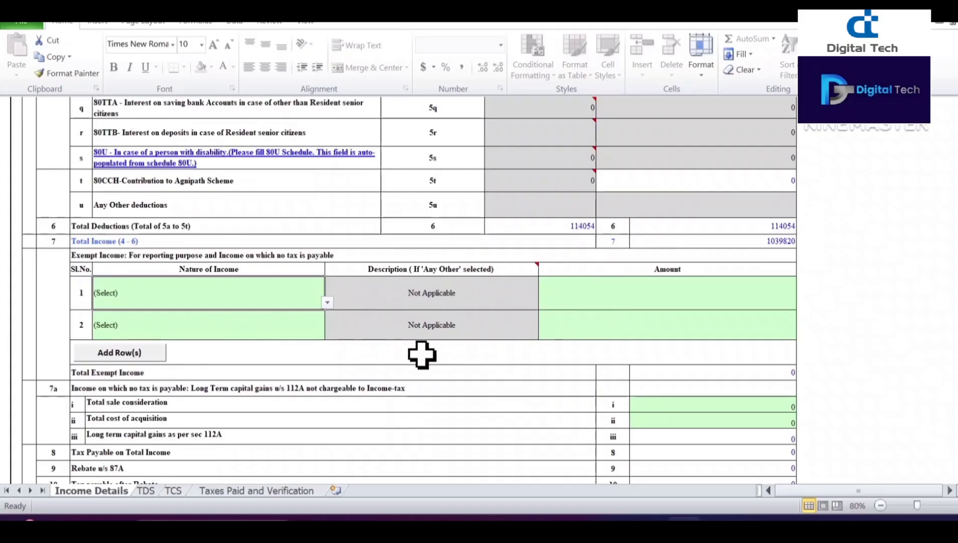
scroll(52, 380, down, 2)
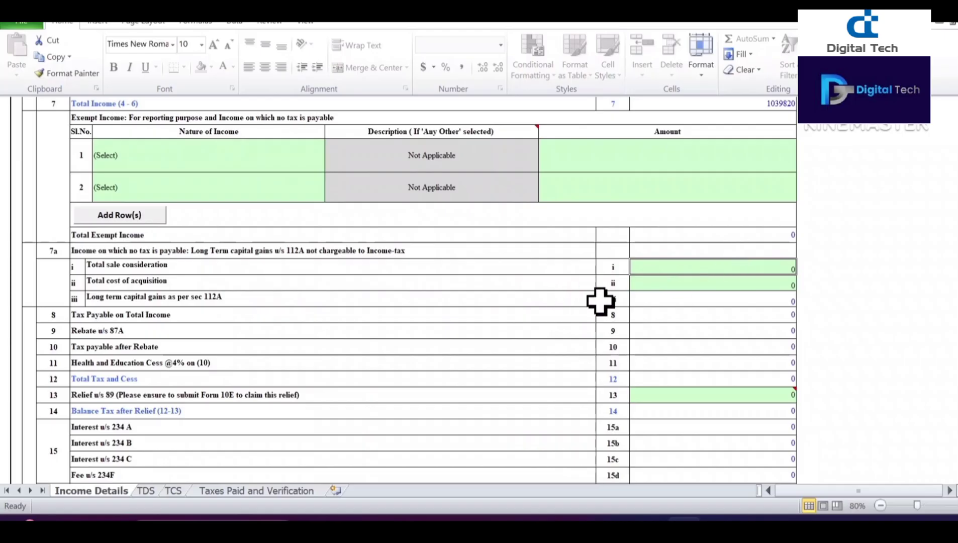
Step: Enter 100000 sale consideration and 50000 cost of acquisition in the section 112A rows
click(733, 300)
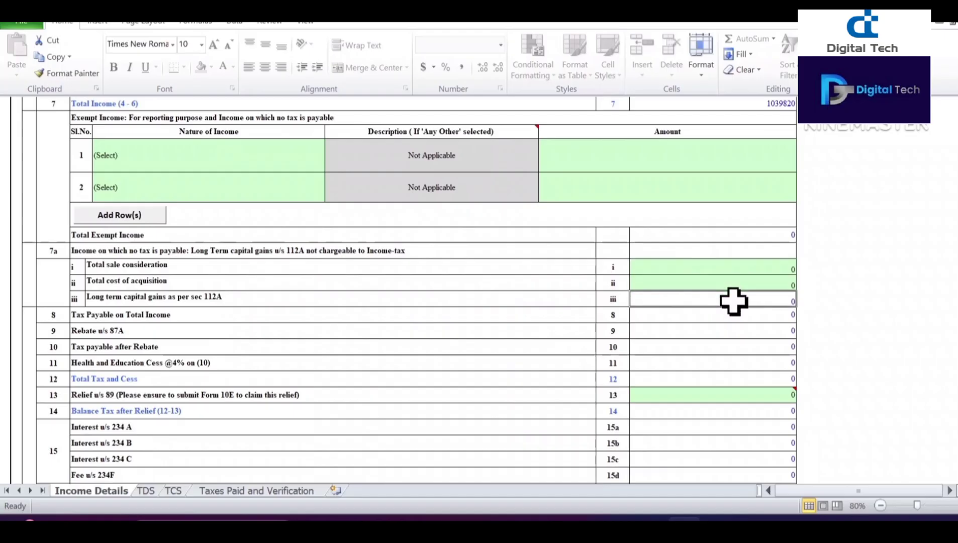
click(717, 270)
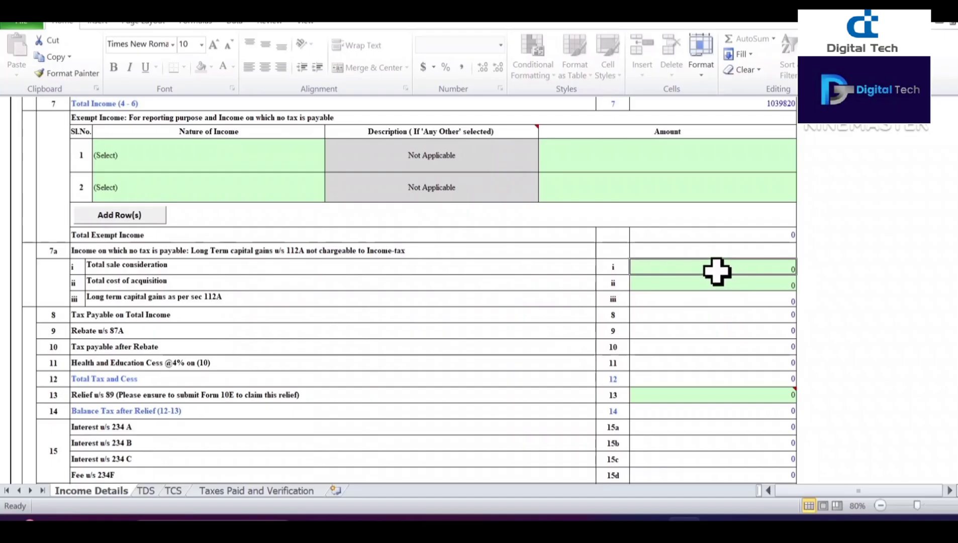
text(100000)
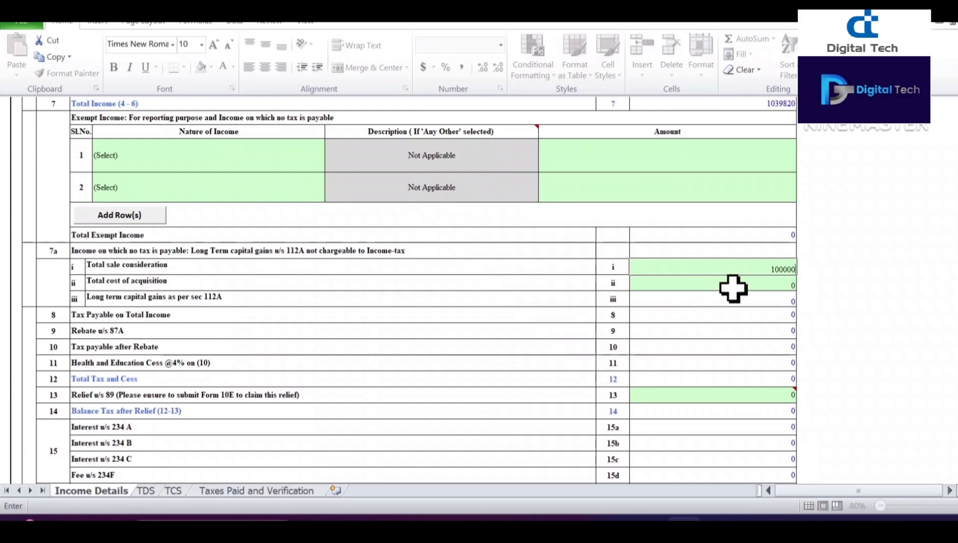
text(5000)
click(739, 279)
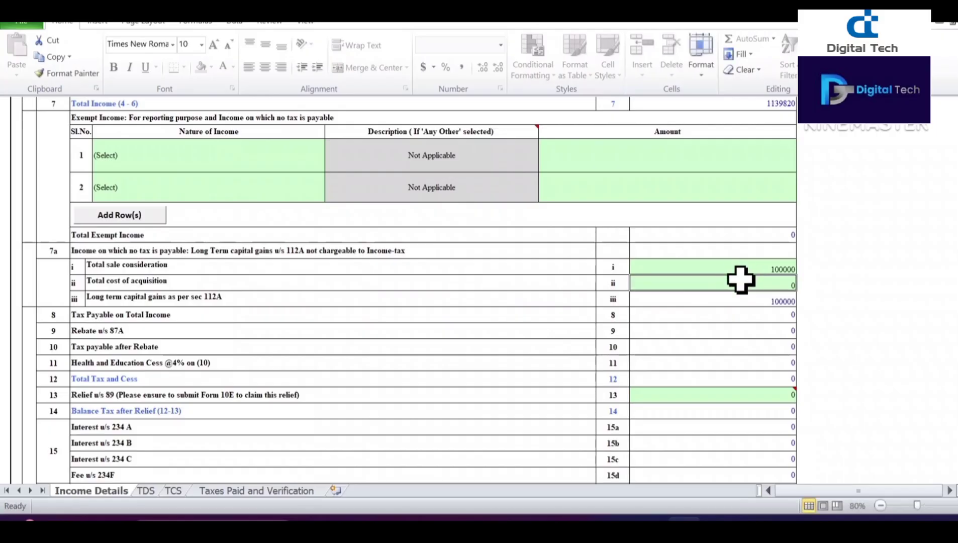
text(50000)
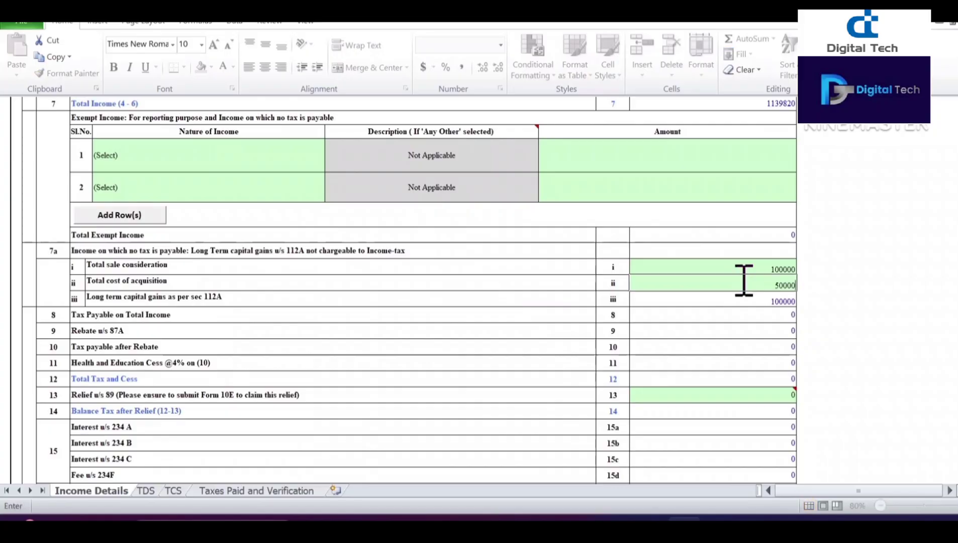
click(858, 331)
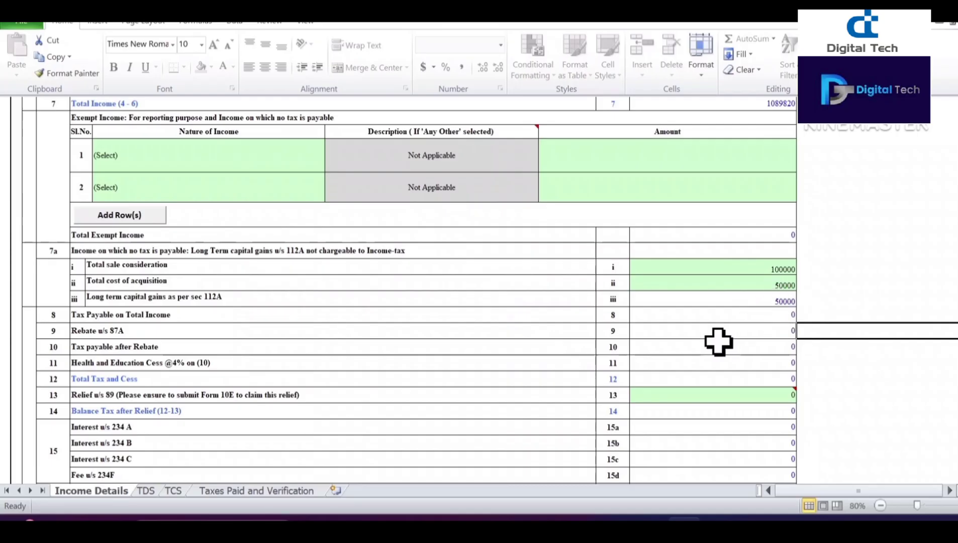
scroll(81, 350, down, 3)
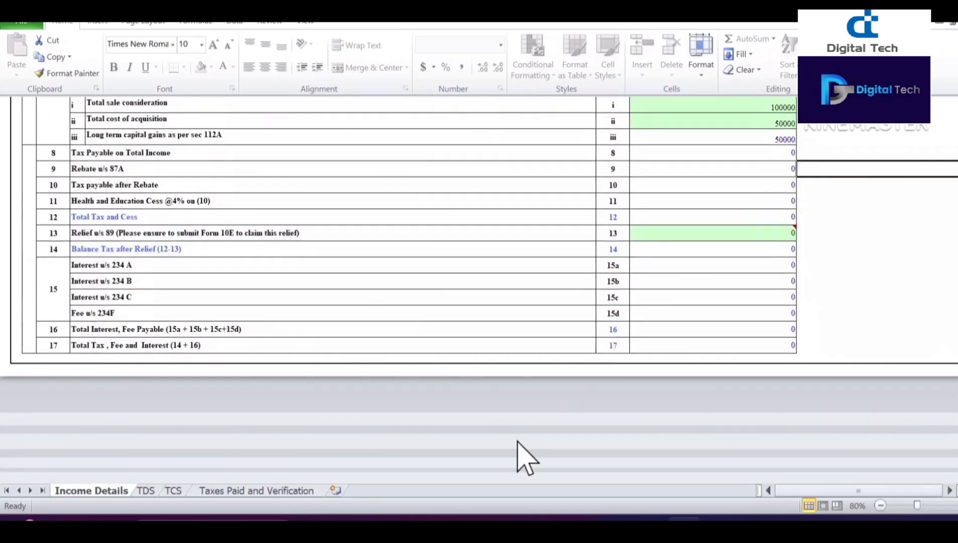
click(146, 491)
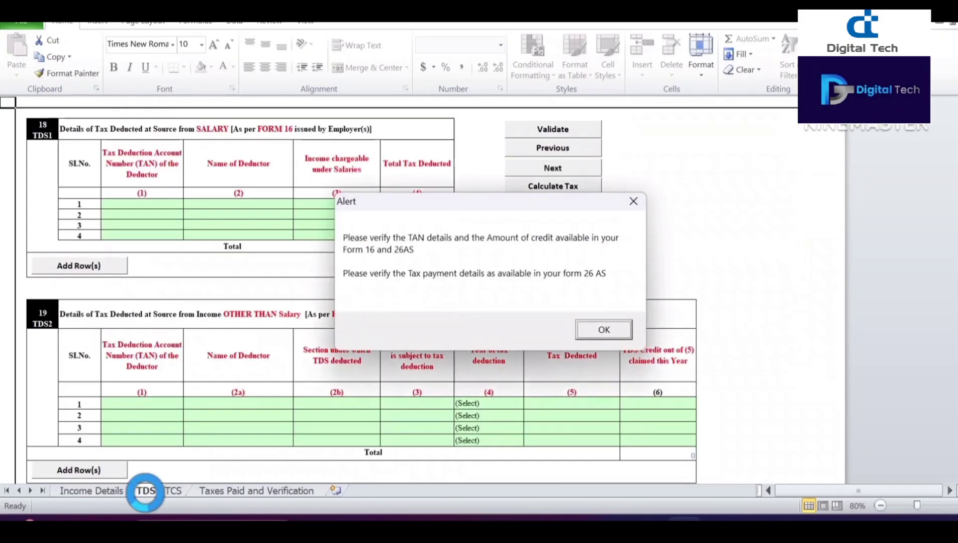
click(603, 331)
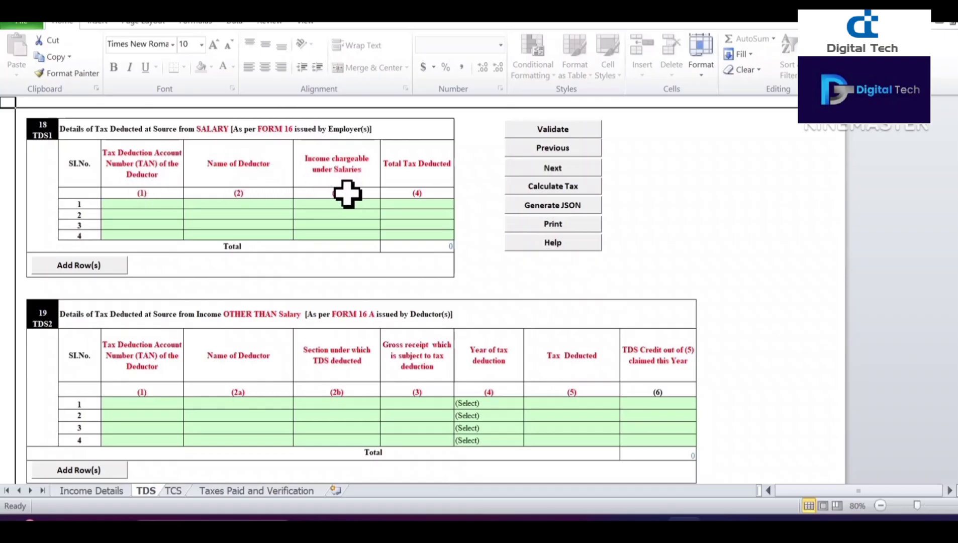
Step: Fill salary TDS row 1 with deductor NJQKKDA and total tax deducted 54434, leaving TAN blank
click(162, 205)
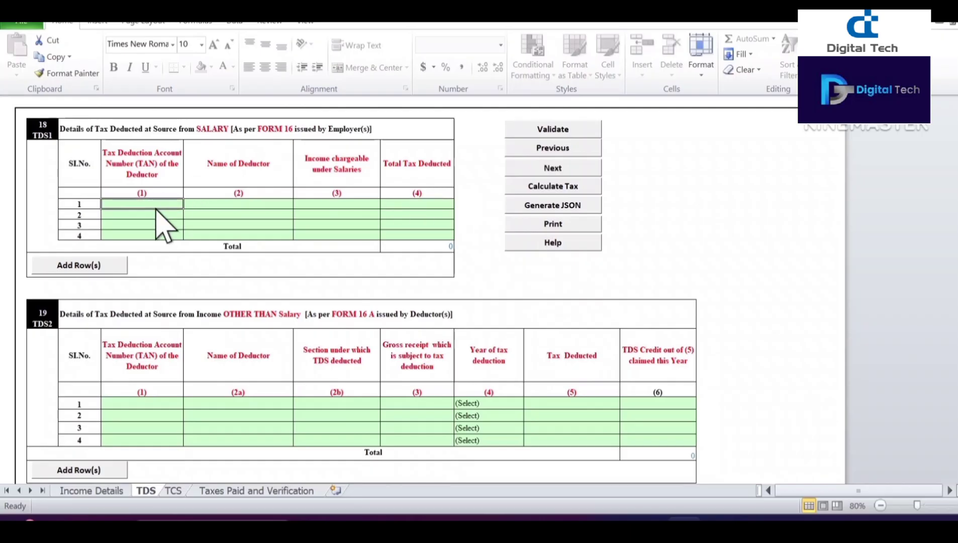
text(rai)
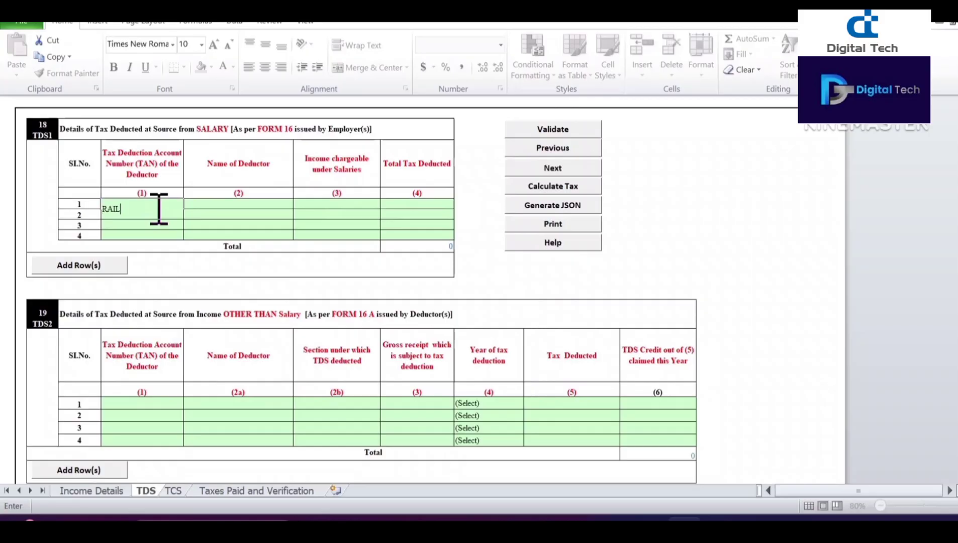
text(LWAY)
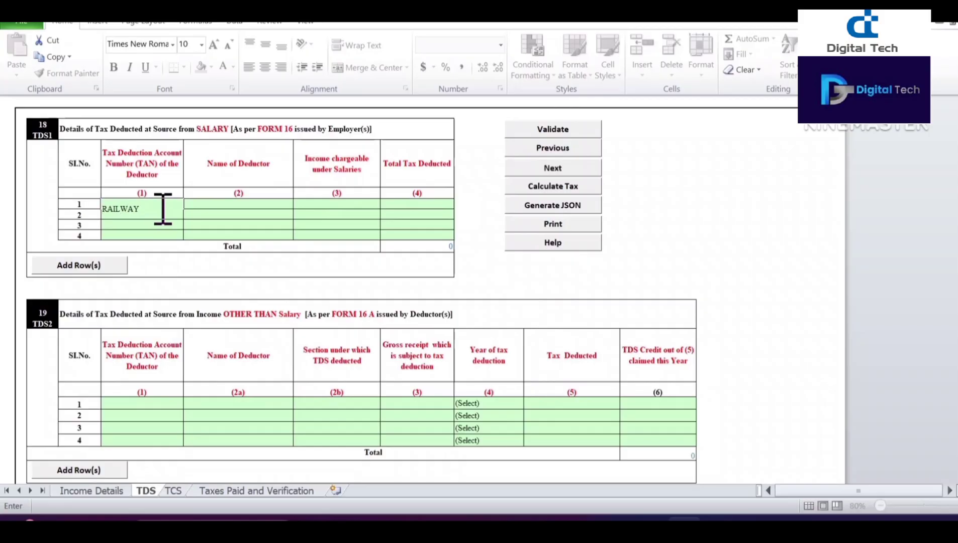
click(216, 206)
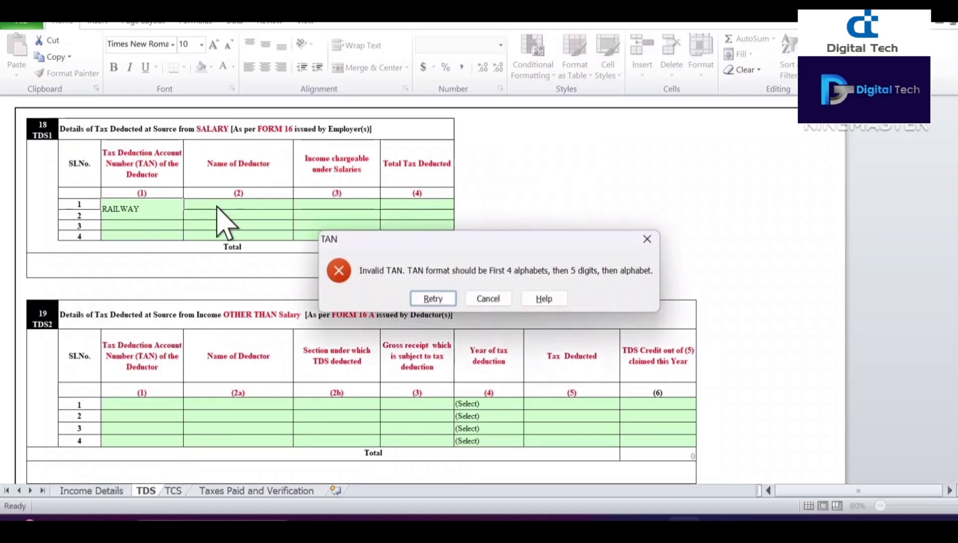
click(648, 239)
click(264, 215)
click(258, 203)
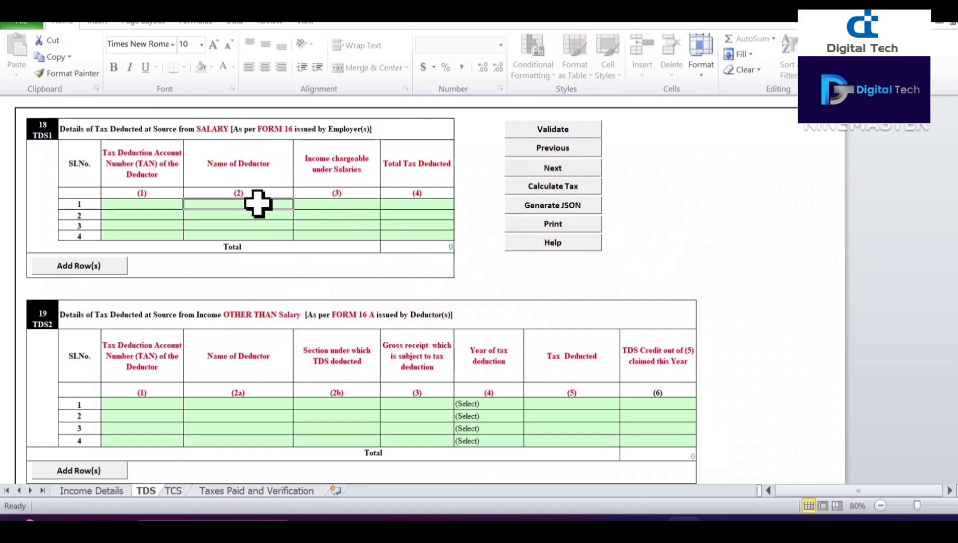
text(NJQKKDA)
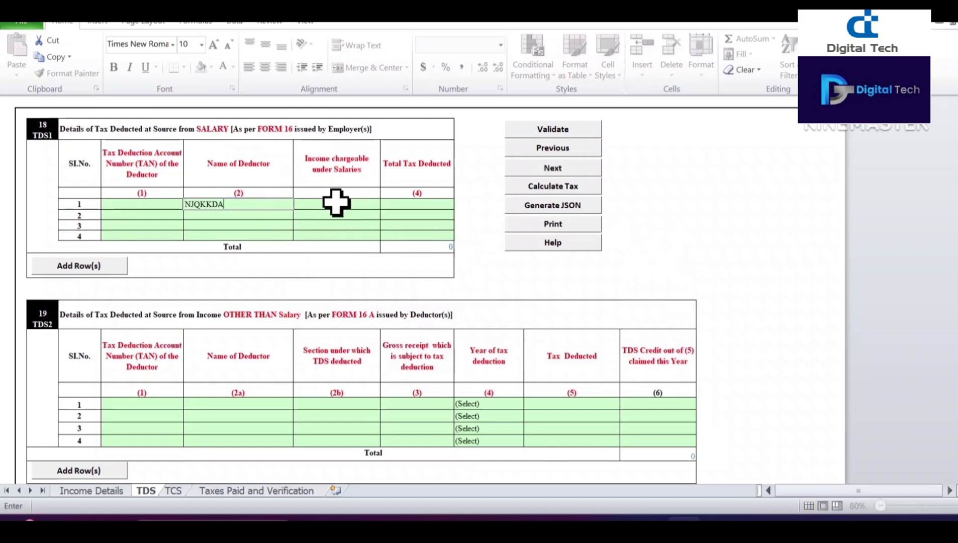
click(414, 204)
text(VJHFYG)
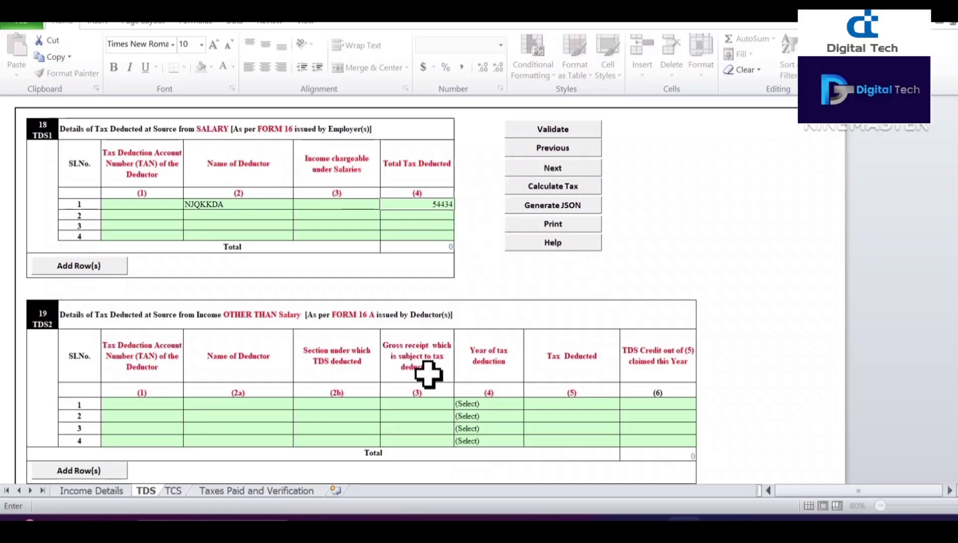
Step: Review the TDS2, TDS3 and 21 IT tables, then switch to the TCS sheet
scroll(428, 374, down, 1)
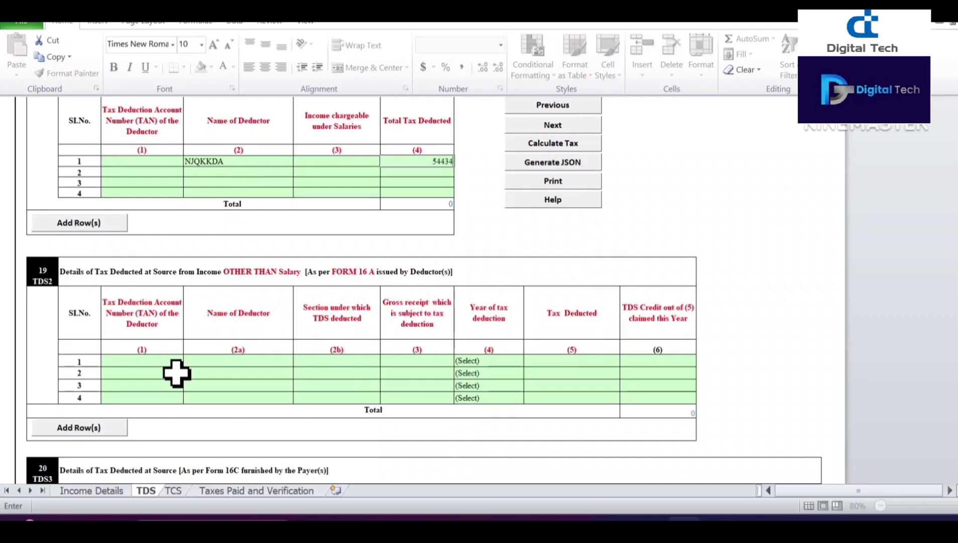
scroll(176, 372, down, 4)
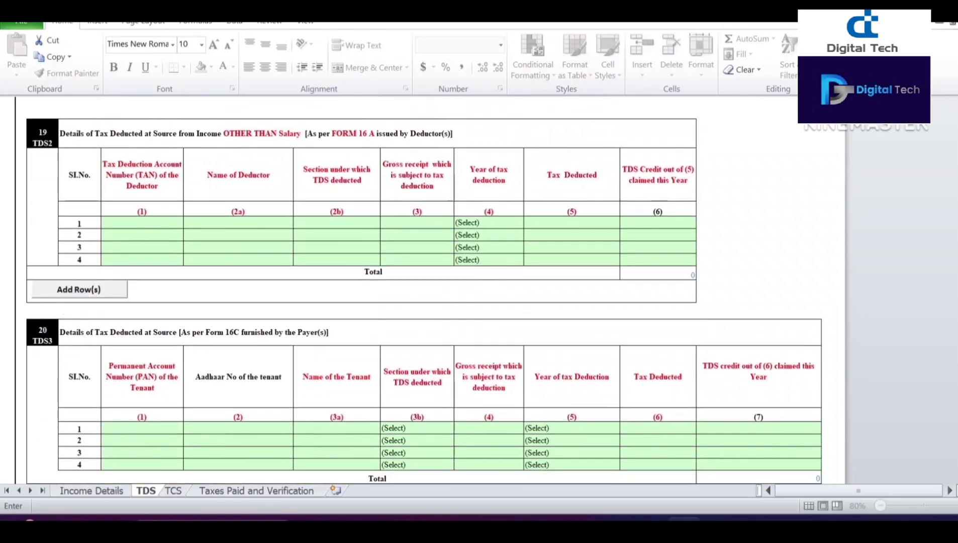
scroll(179, 331, down, 2)
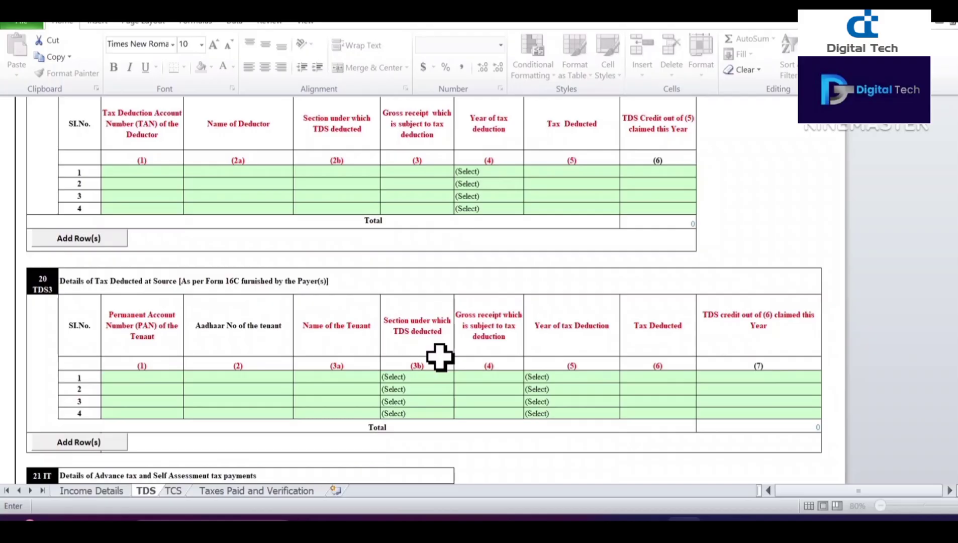
scroll(440, 357, down, 5)
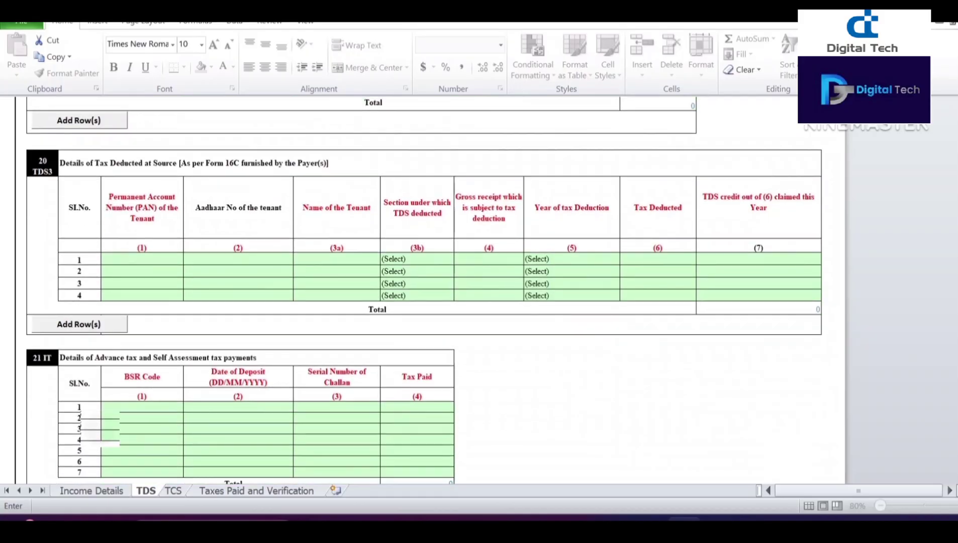
scroll(310, 356, down, 2)
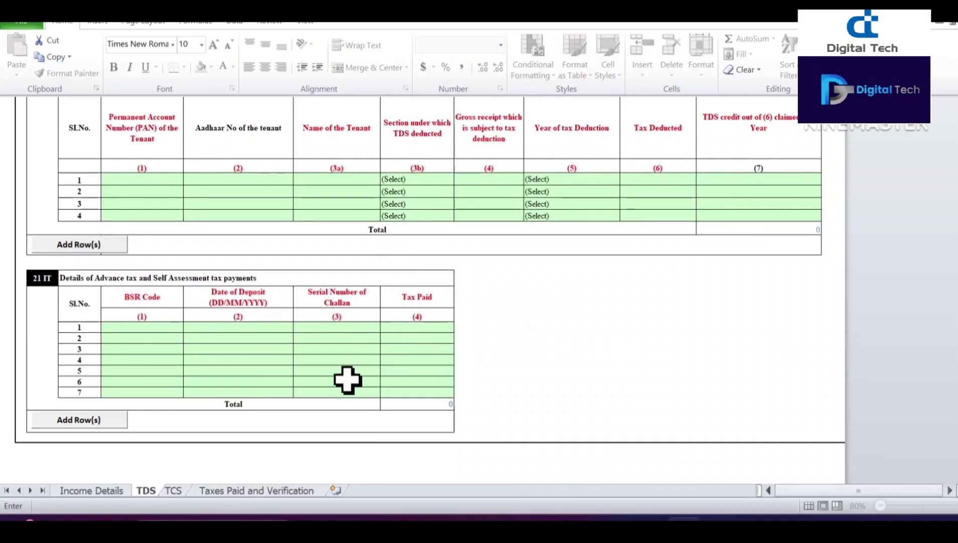
scroll(342, 397, up, 15)
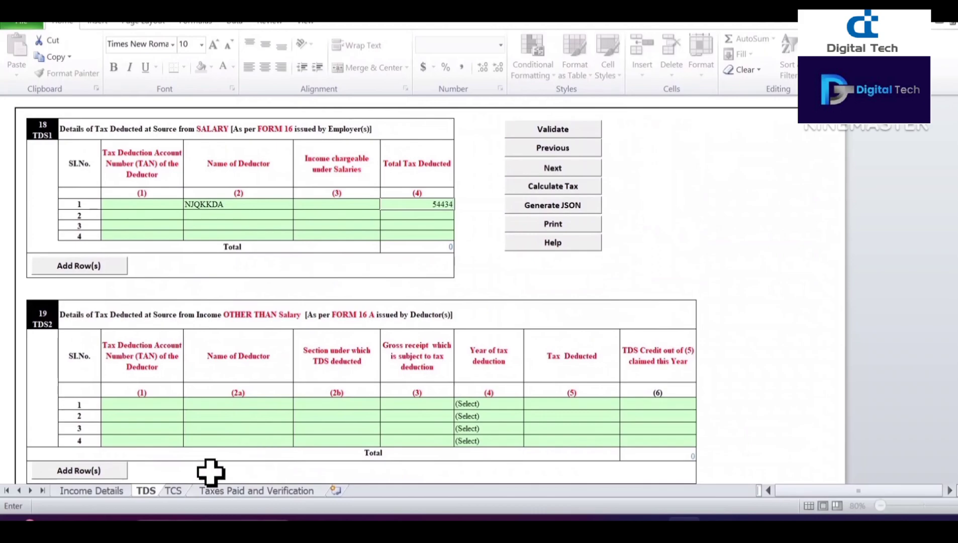
click(173, 490)
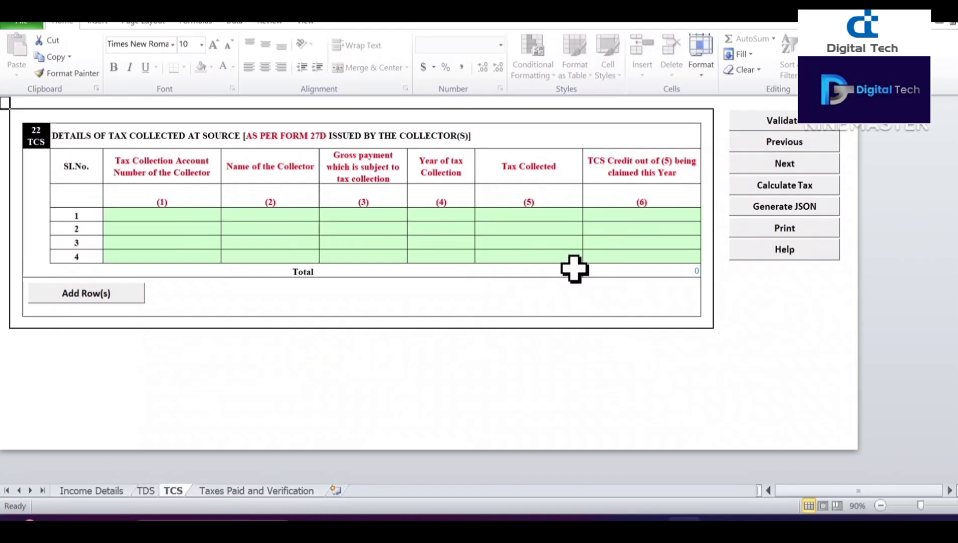
click(793, 124)
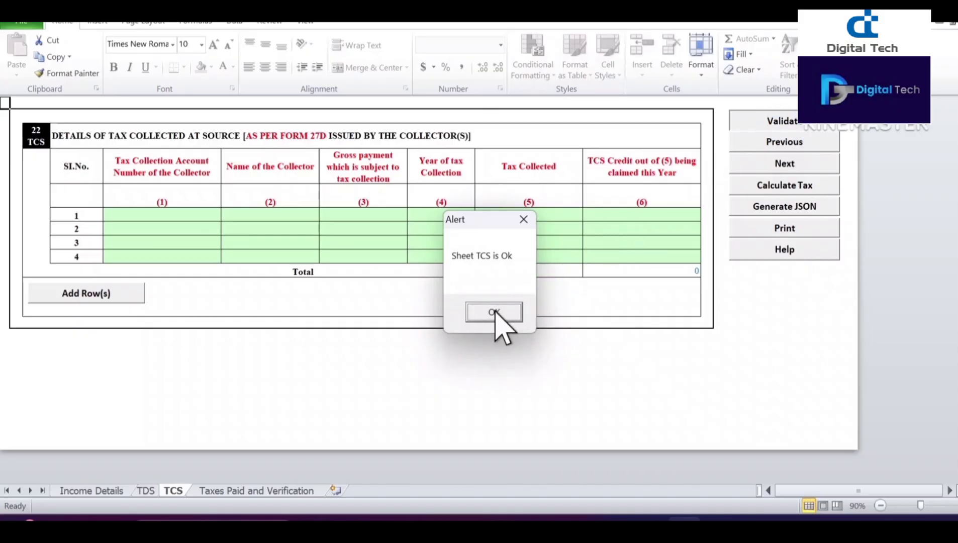
click(495, 311)
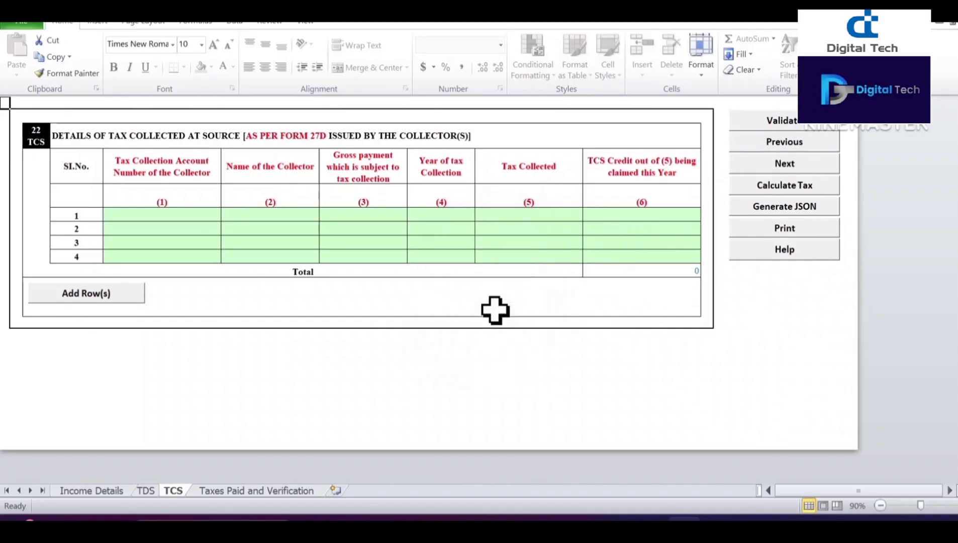
click(250, 491)
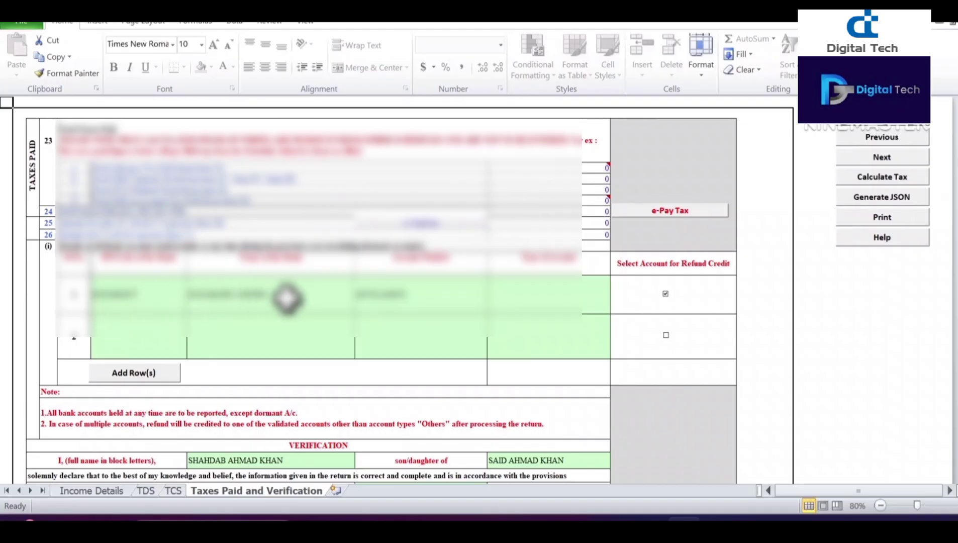
Step: Choose an account type from the dropdown for the first refund bank account
click(553, 292)
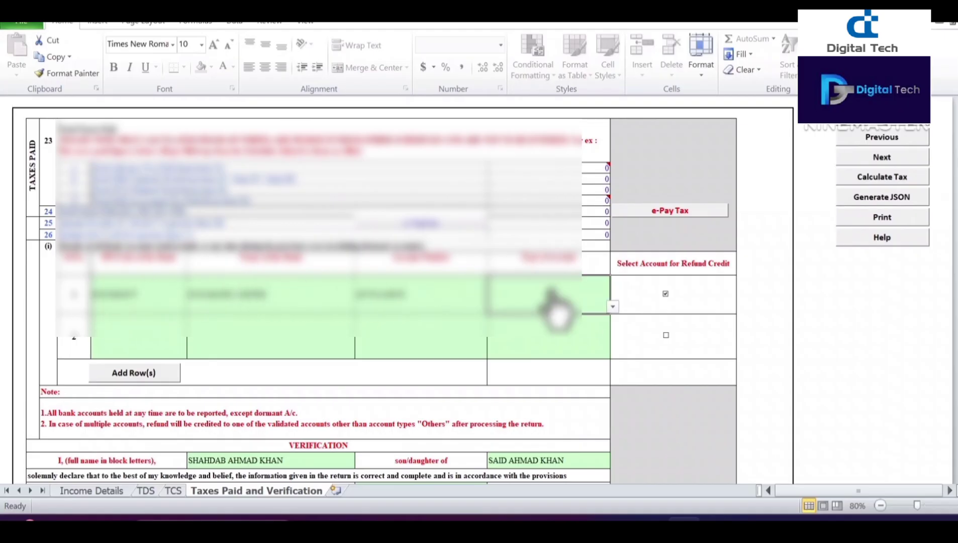
click(613, 307)
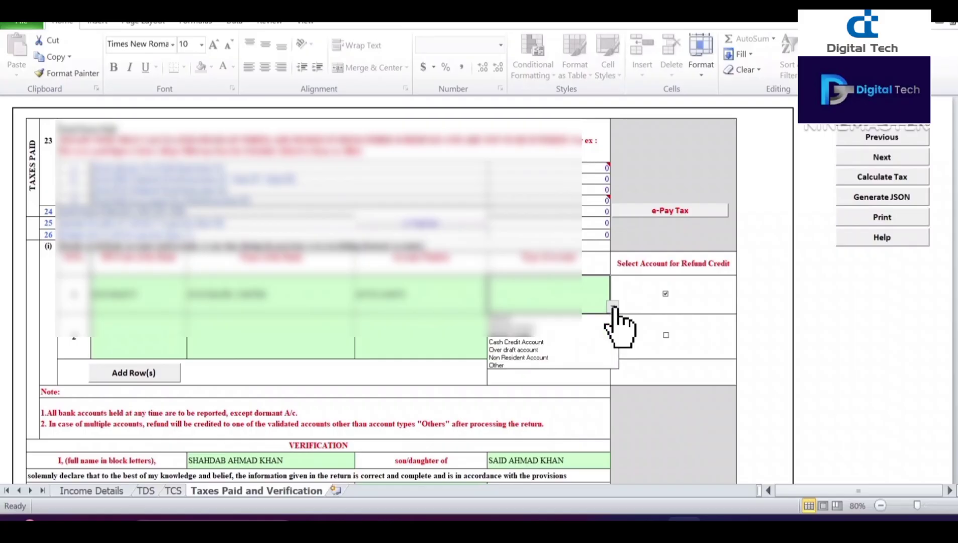
click(537, 336)
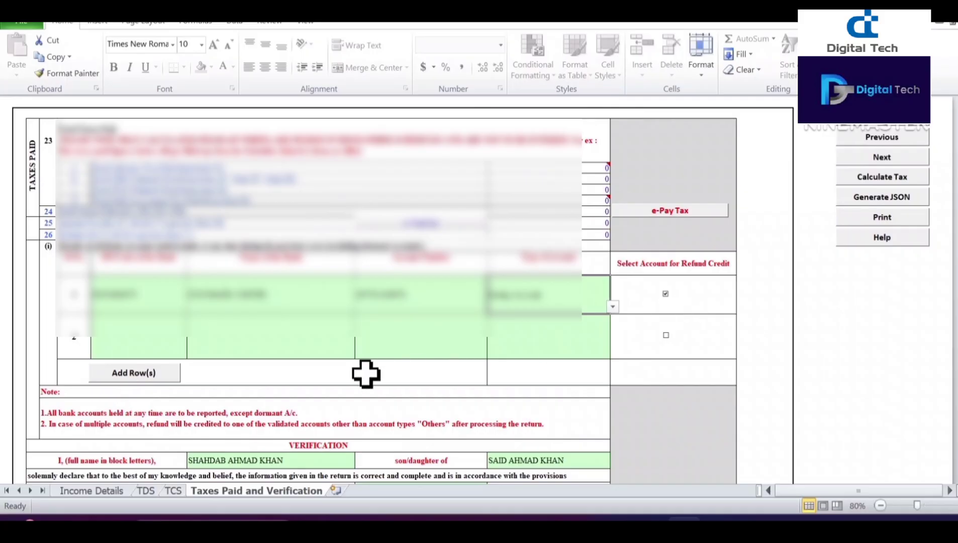
click(534, 344)
Step: Enter NAGPUR as the place in the verification section
scroll(322, 292, down, 5)
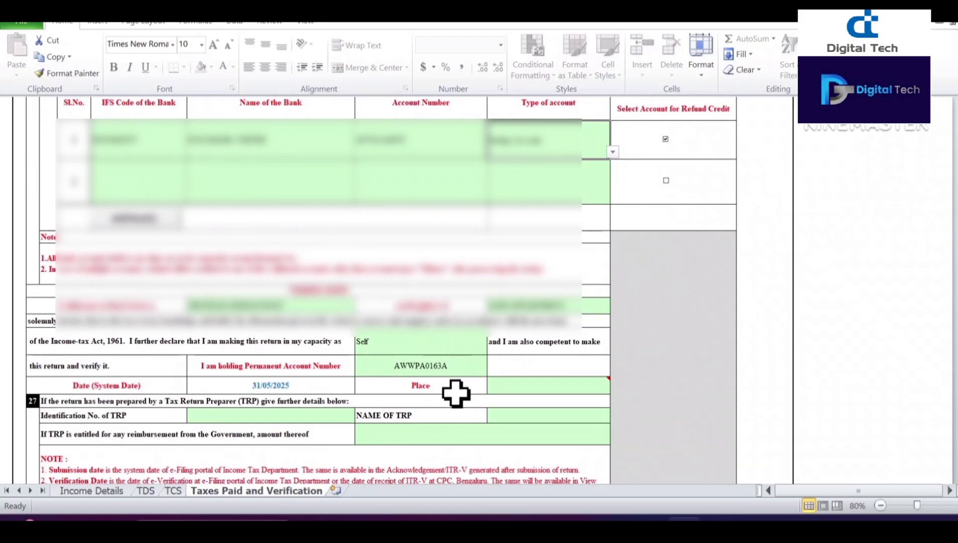
click(531, 386)
double_click(530, 388)
text(NAGPU)
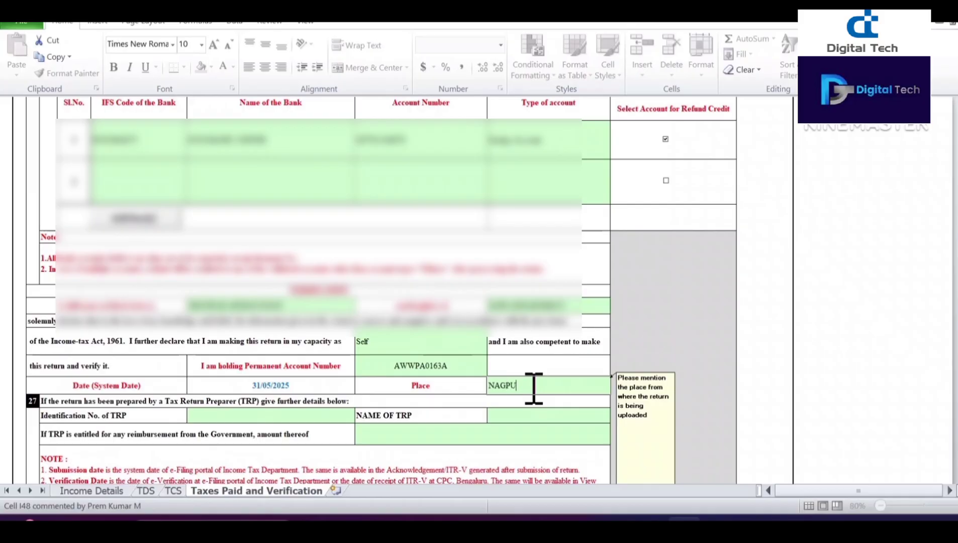
click(671, 323)
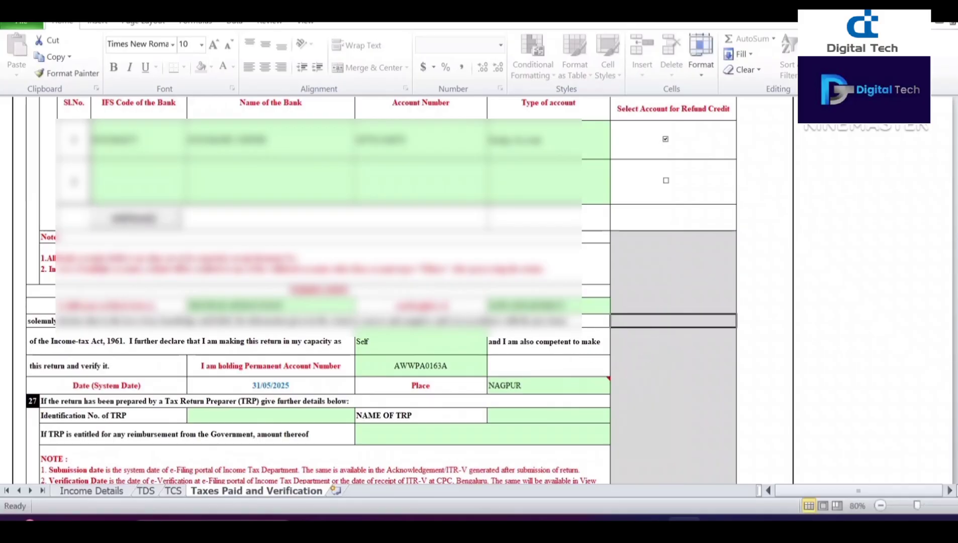
scroll(671, 322, down, 3)
scroll(352, 251, up, 6)
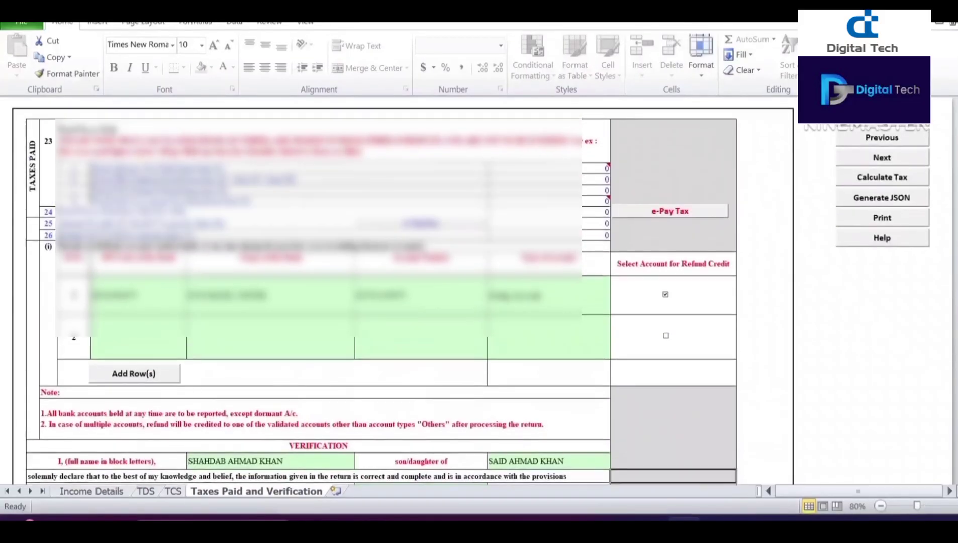
Step: Go back to the Income Details sheet with Previous, dismissing the message
click(873, 133)
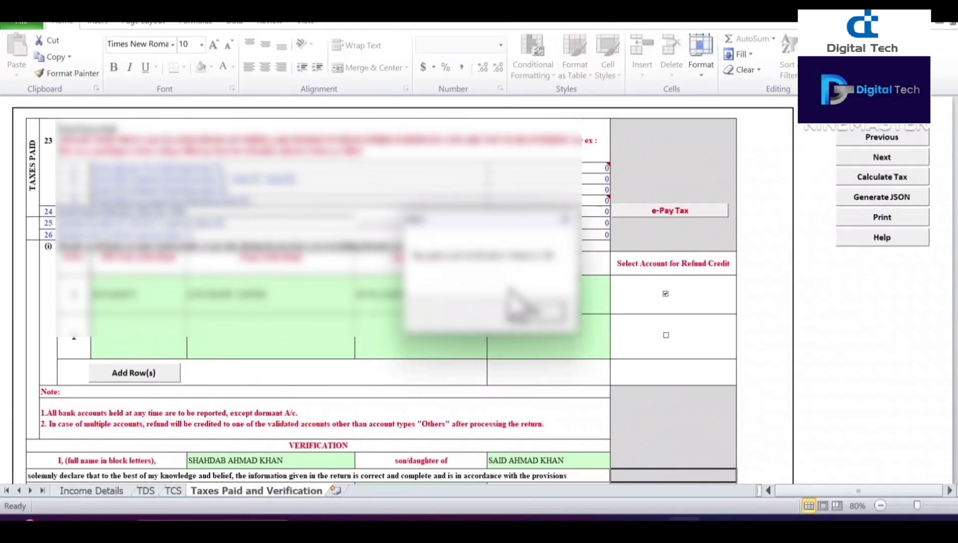
click(535, 314)
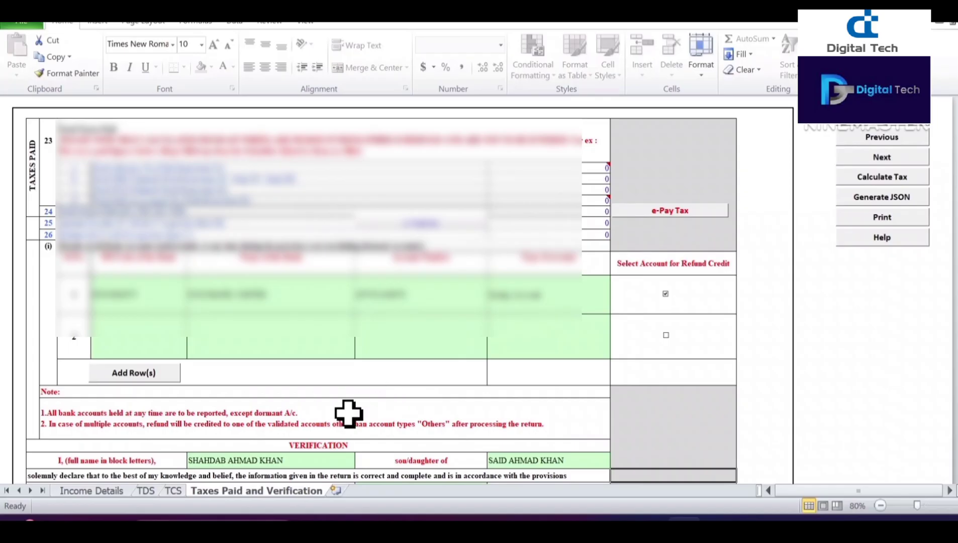
click(85, 490)
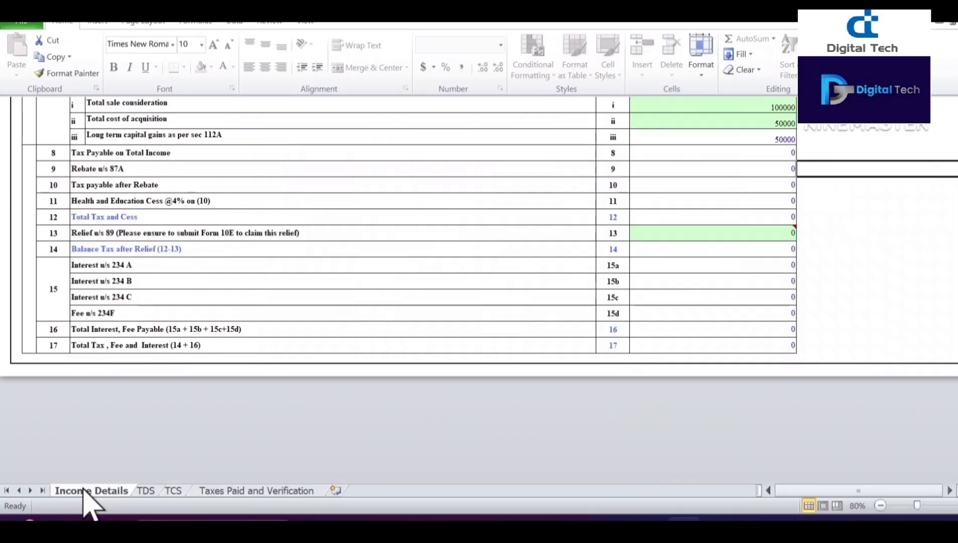
Step: Scroll to the top of Income Details and select Yes to opt out under section 115BAC(6)
scroll(86, 406, up, 15)
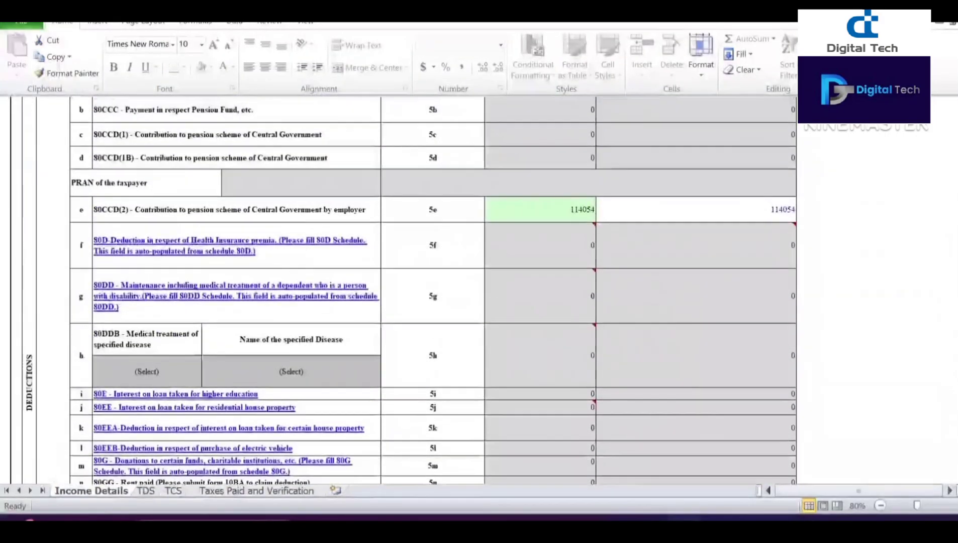
scroll(84, 430, up, 15)
scroll(85, 430, up, 15)
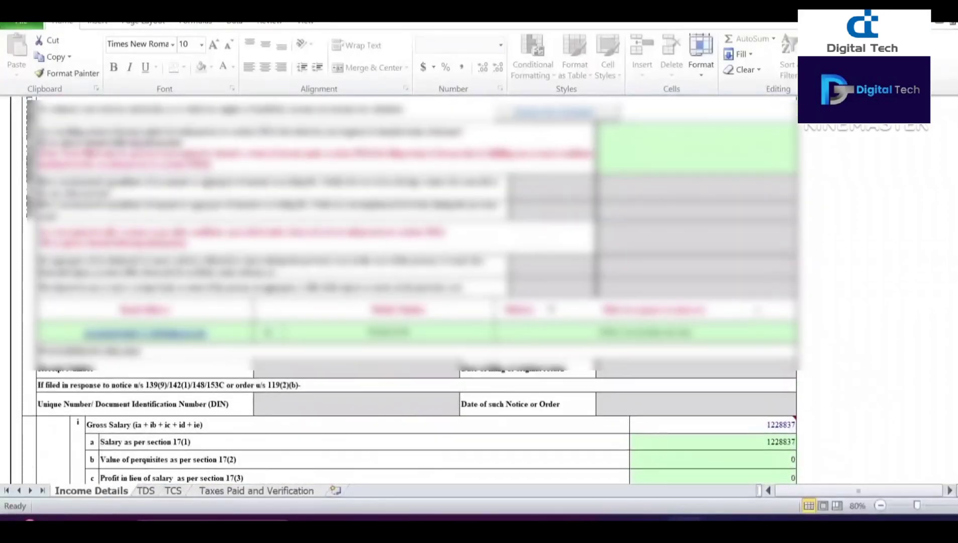
scroll(85, 430, up, 10)
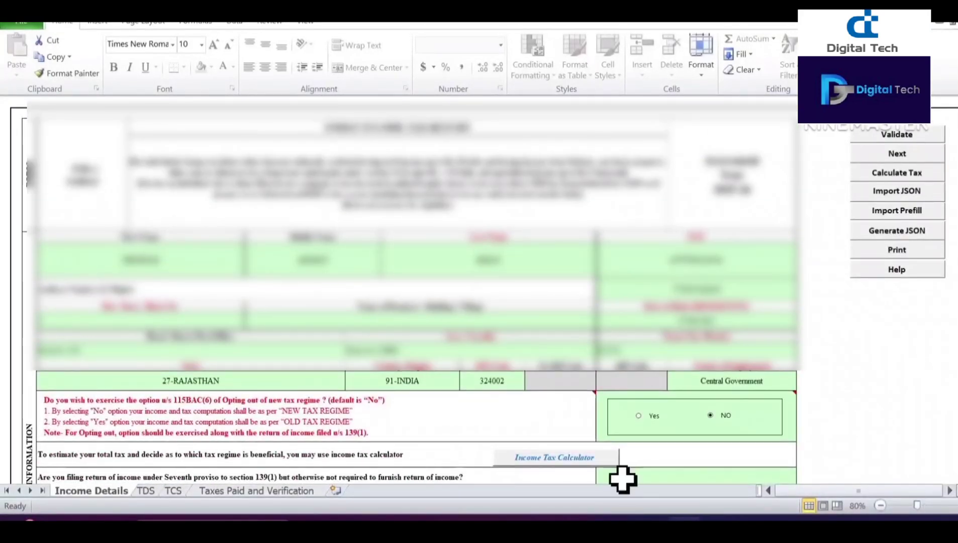
click(638, 415)
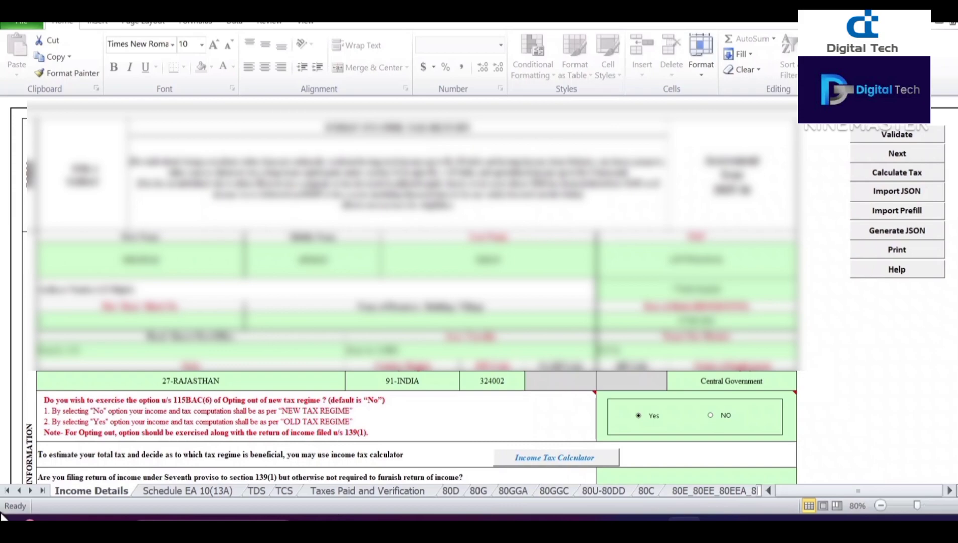
Step: Scroll Income Details down to Gross Total Income, then switch to the 80C sheet
click(41, 488)
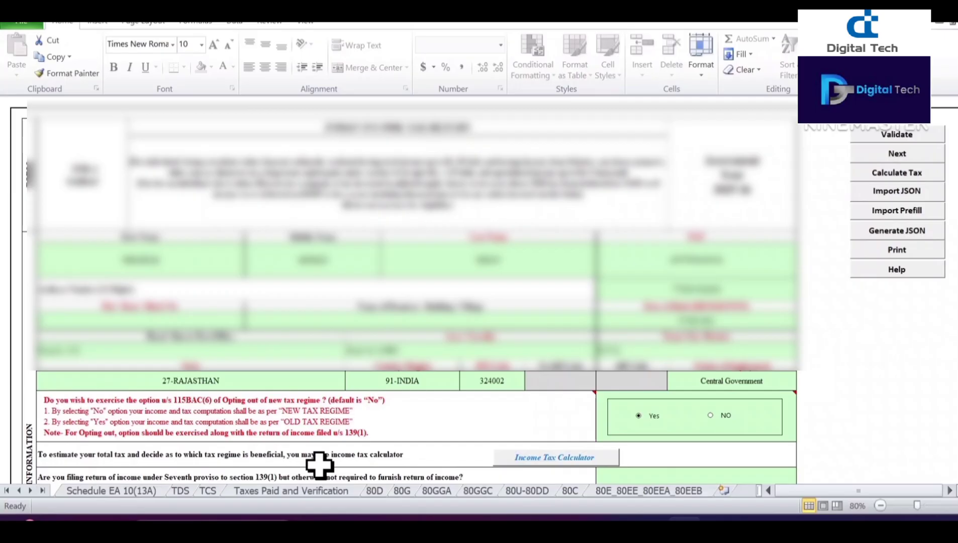
scroll(219, 250, down, 20)
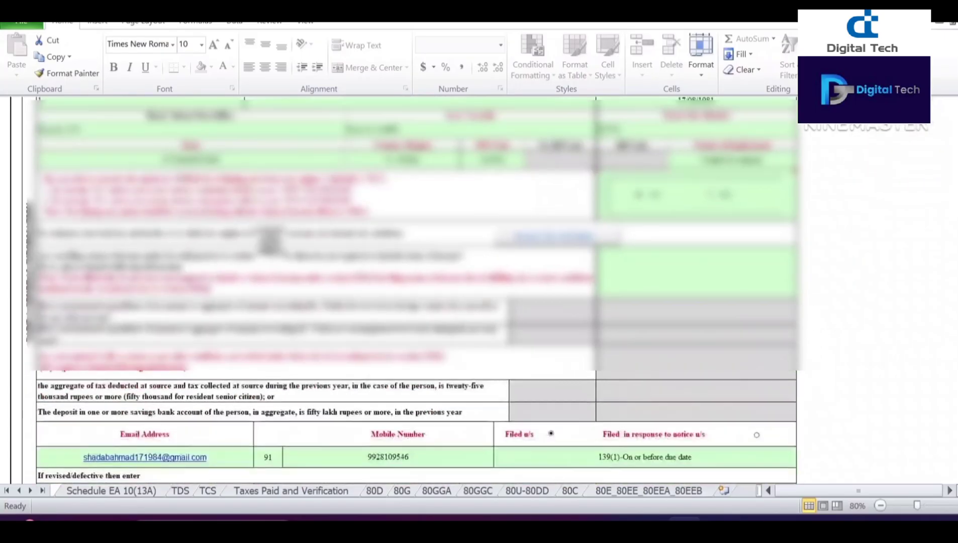
scroll(93, 225, down, 5)
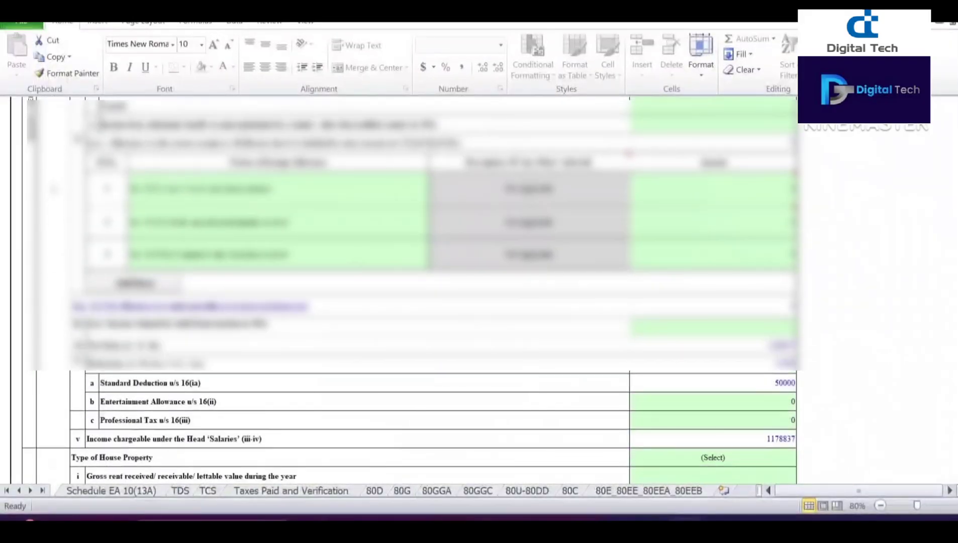
scroll(128, 278, up, 2)
scroll(154, 361, down, 4)
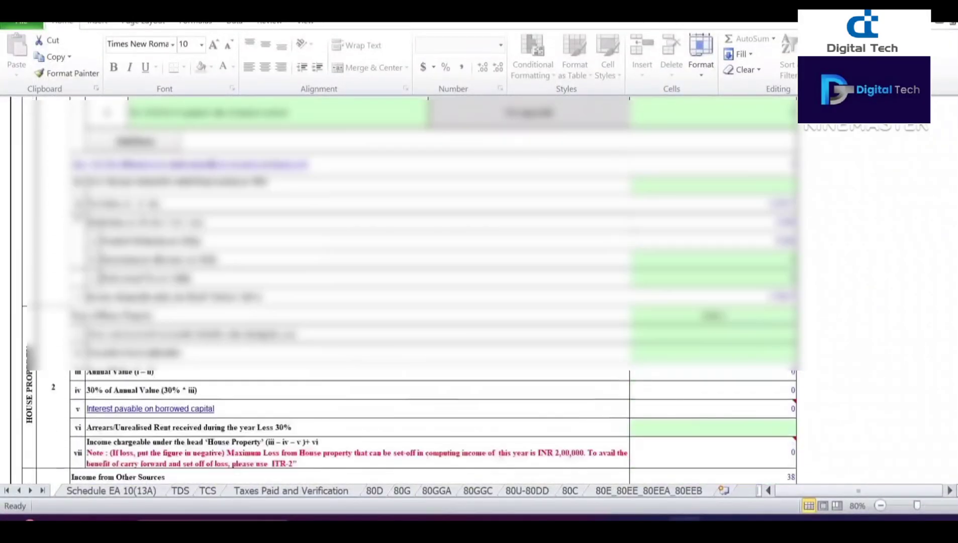
scroll(133, 338, up, 1)
scroll(121, 366, down, 2)
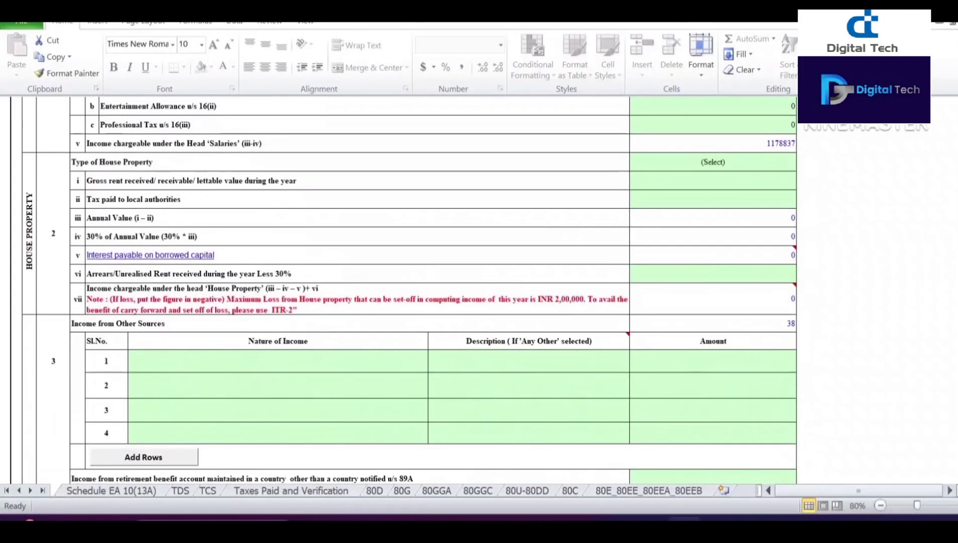
scroll(122, 366, down, 5)
scroll(121, 346, down, 3)
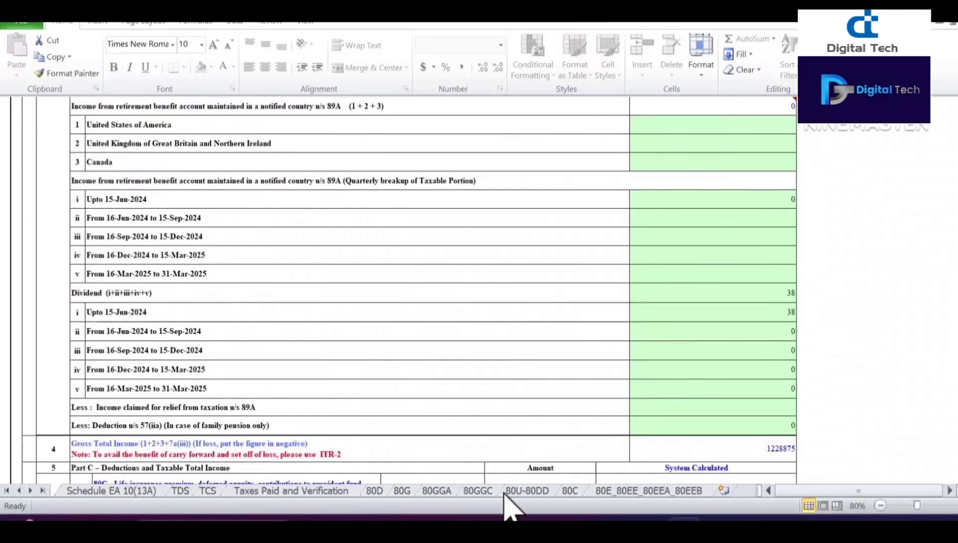
click(570, 492)
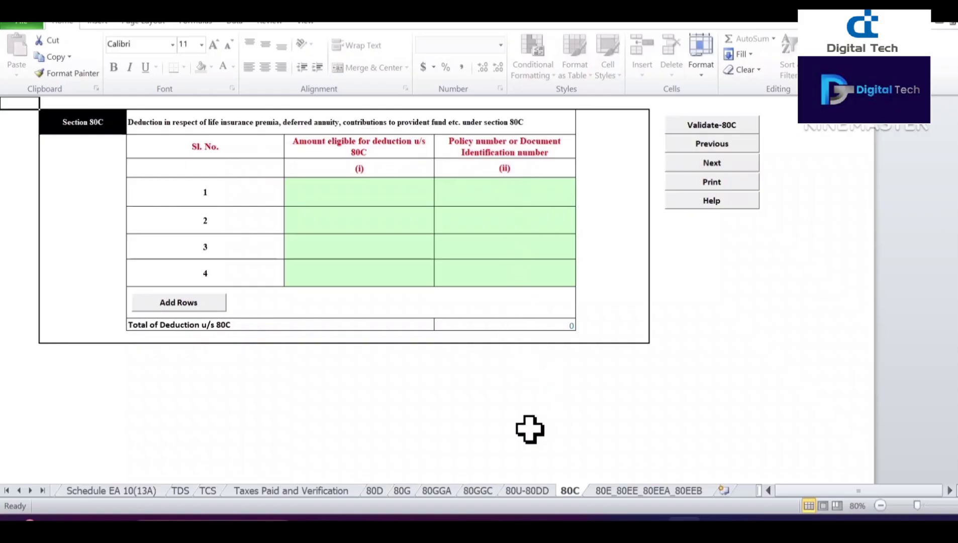
Step: On Schedule EA 10(13A), view the Place of Work choices and close them, leaving (Select)
click(117, 490)
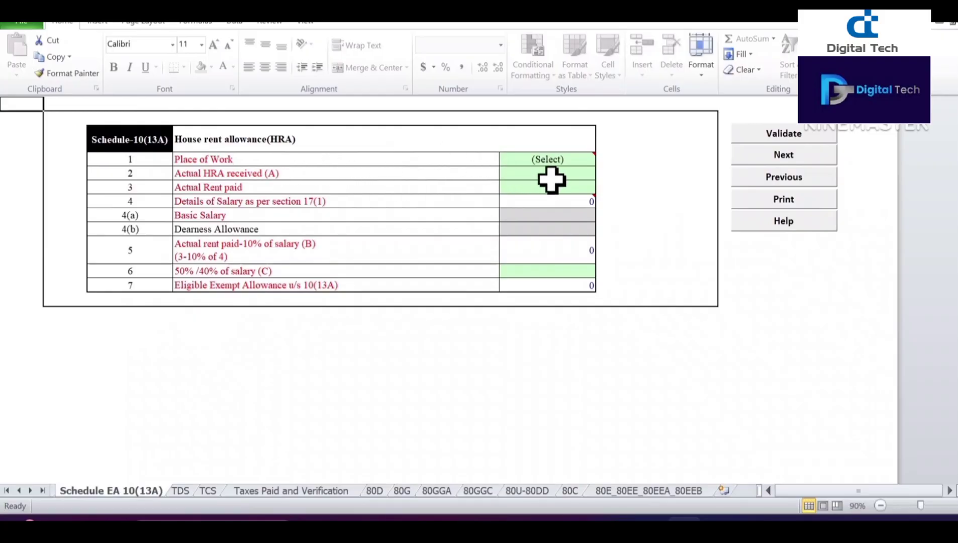
click(567, 162)
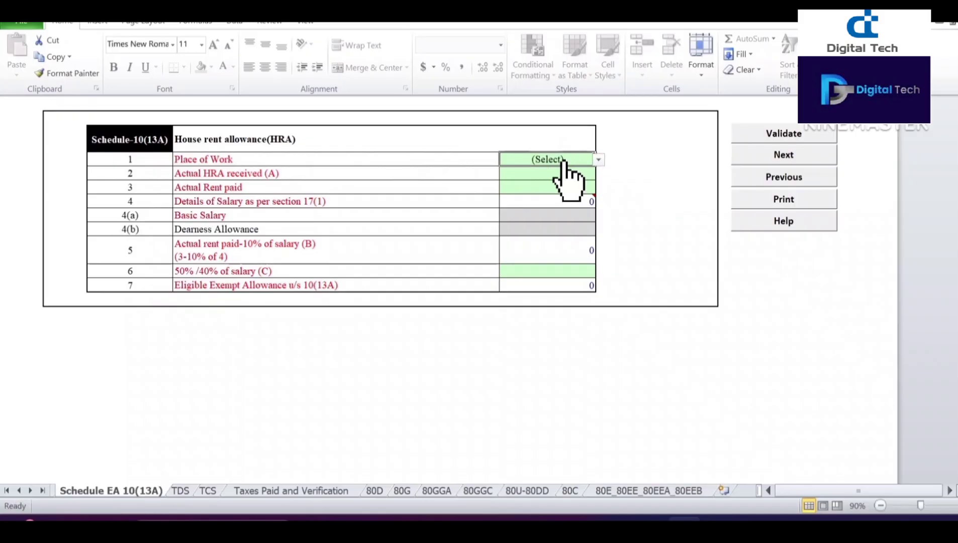
key(alt+Down)
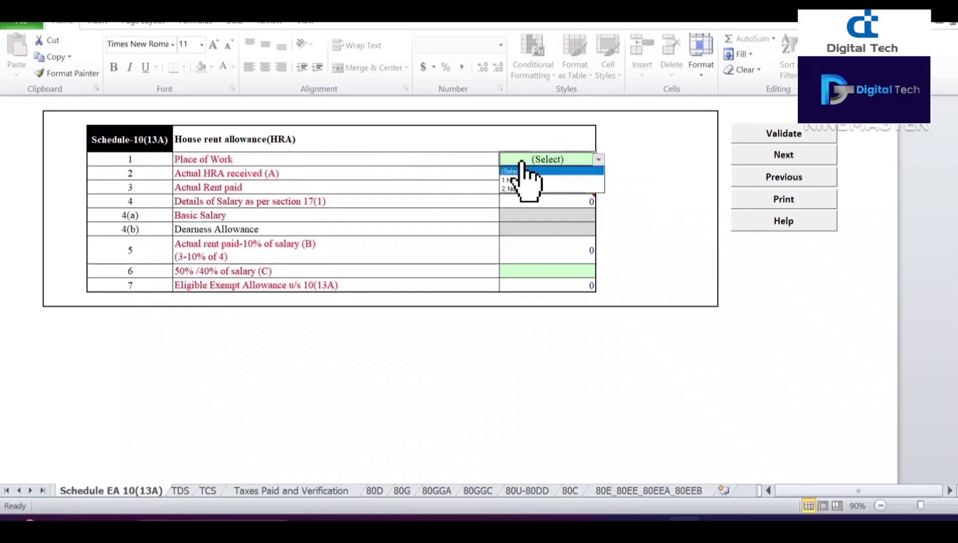
click(307, 175)
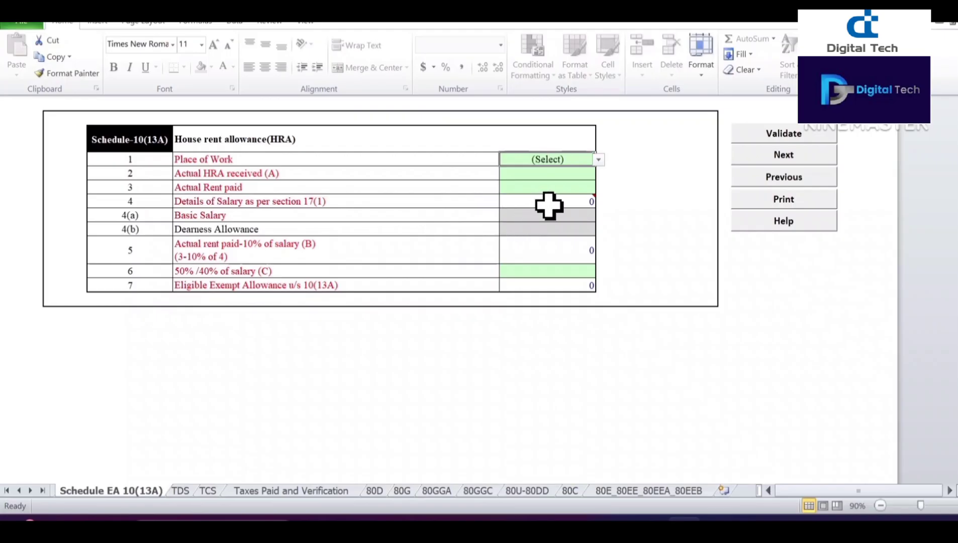
mouse_move(549, 205)
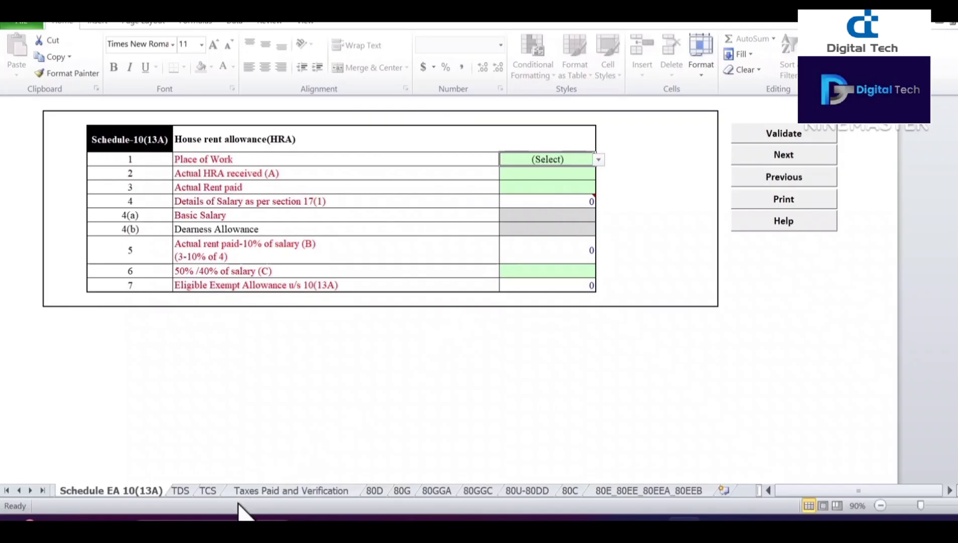
Step: Check the 80E_80EE_80EEA_80EEB lender options without choosing, then switch to the 80D sheet
click(614, 491)
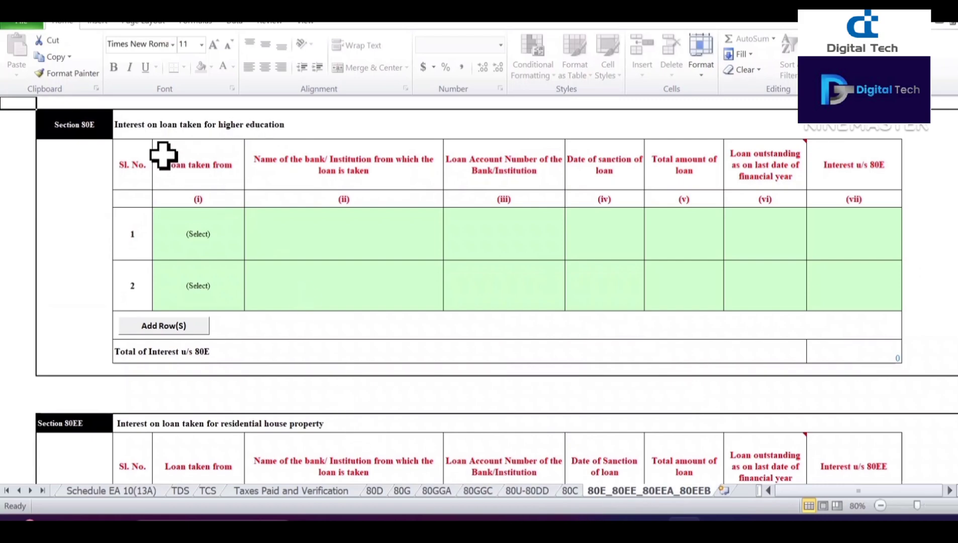
click(208, 240)
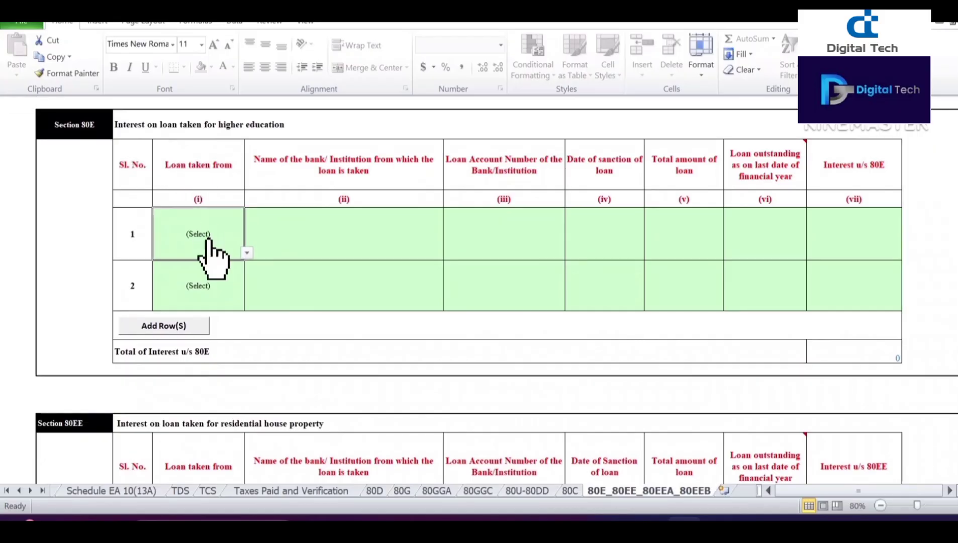
click(246, 252)
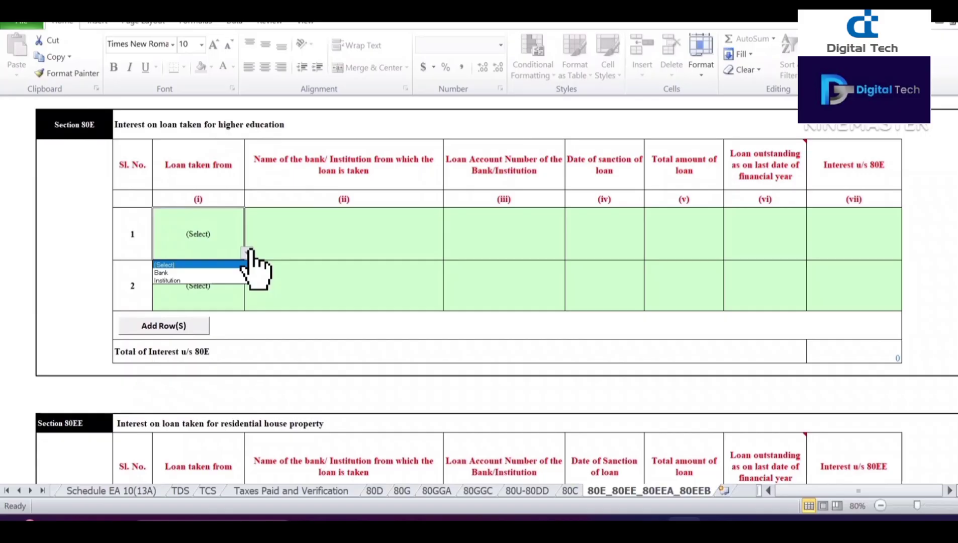
click(297, 217)
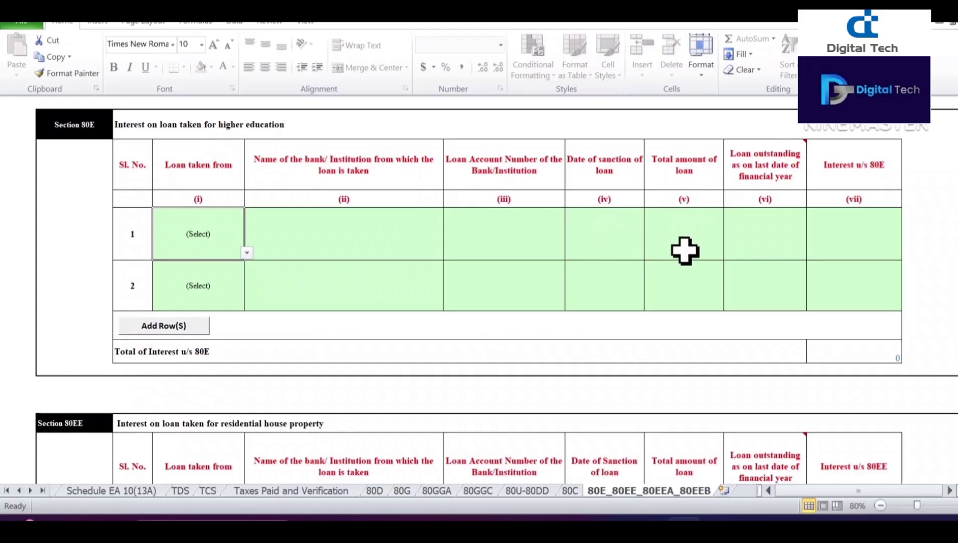
mouse_move(744, 188)
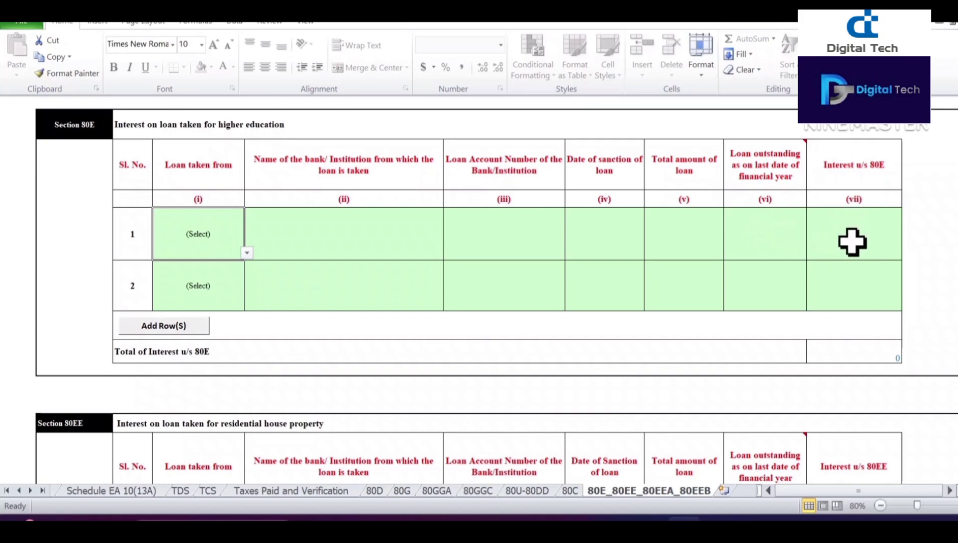
scroll(853, 242, down, 6)
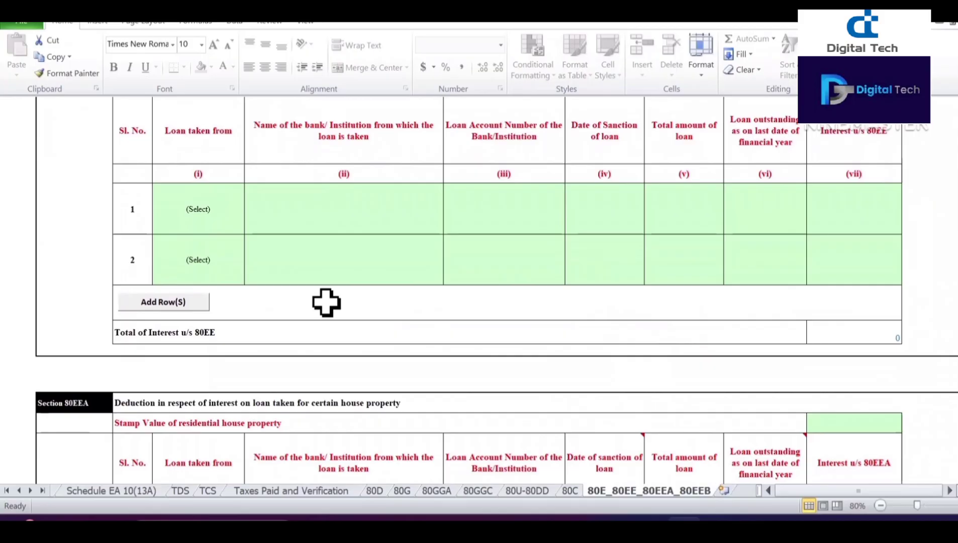
click(375, 491)
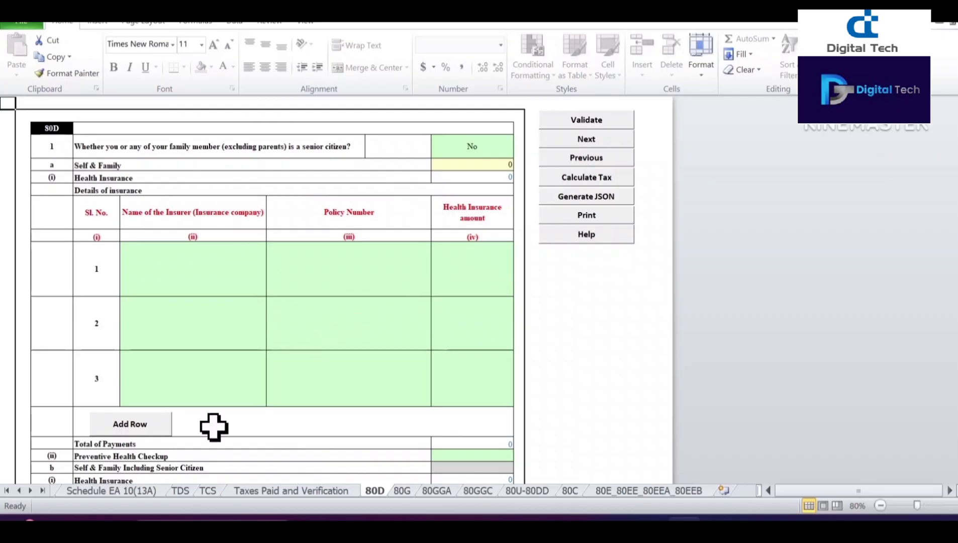
click(7, 490)
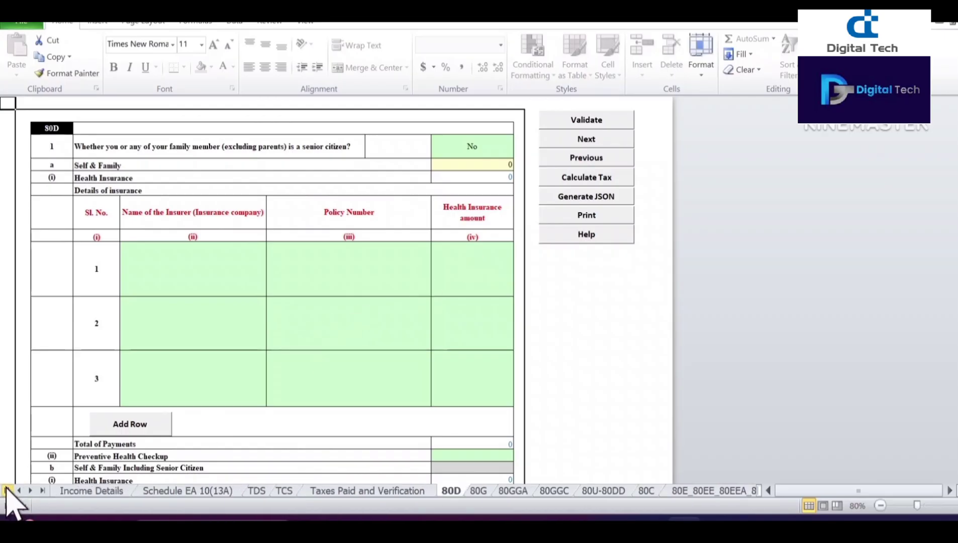
Step: Back on Income Details, run Calculate Tax and Generate JSON, acknowledging each message
click(91, 491)
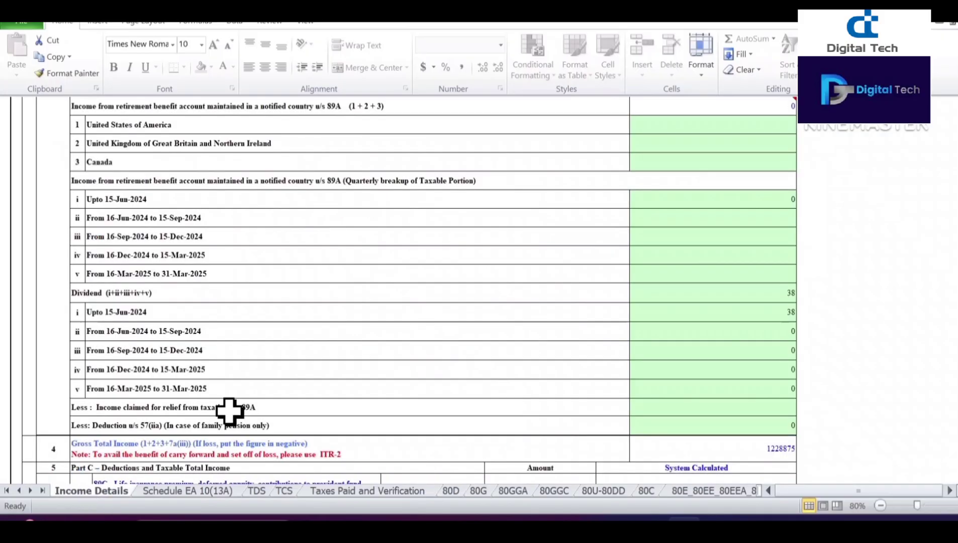
scroll(373, 362, up, 15)
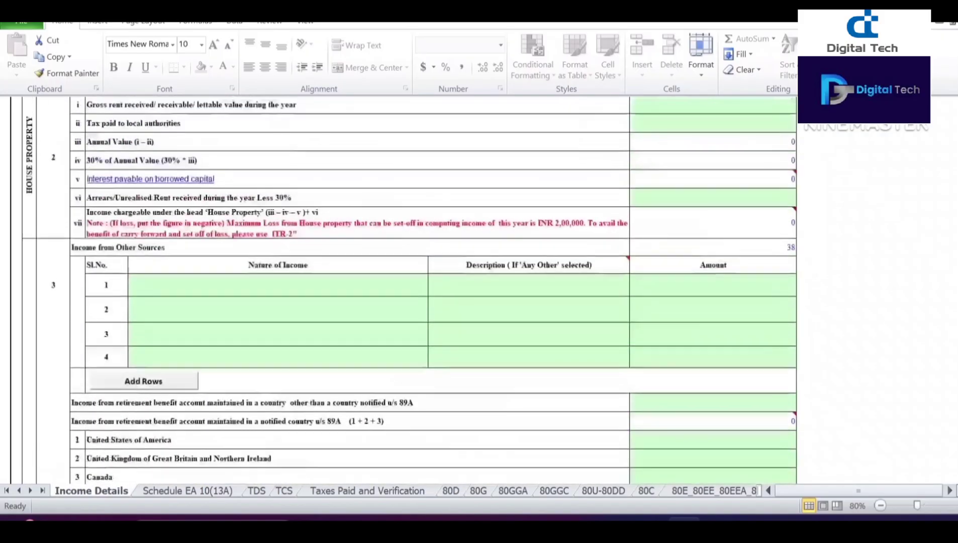
scroll(373, 362, up, 5)
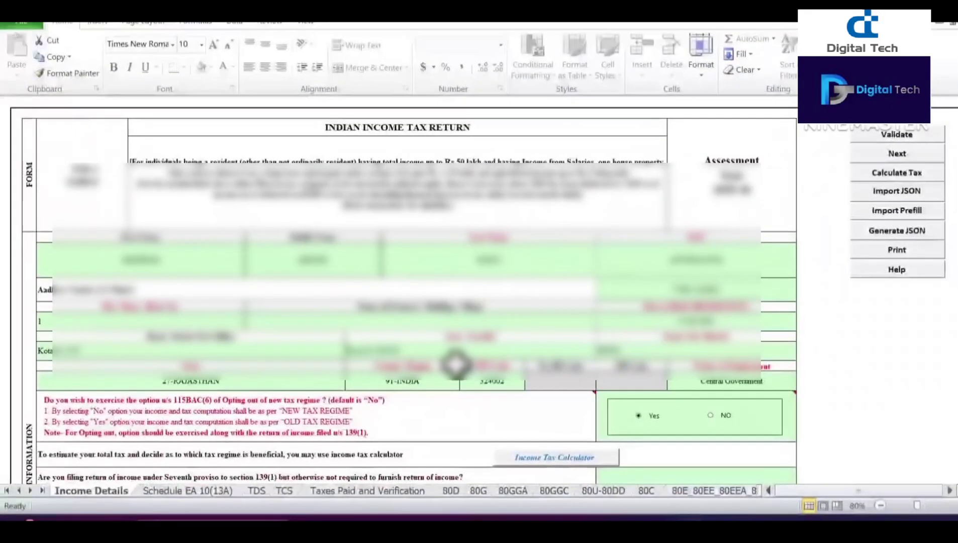
mouse_move(464, 417)
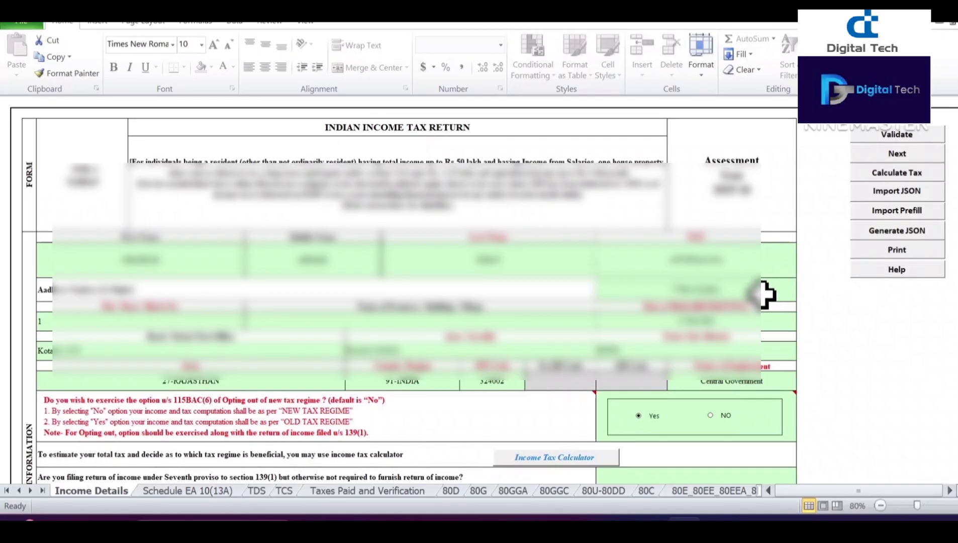
click(901, 174)
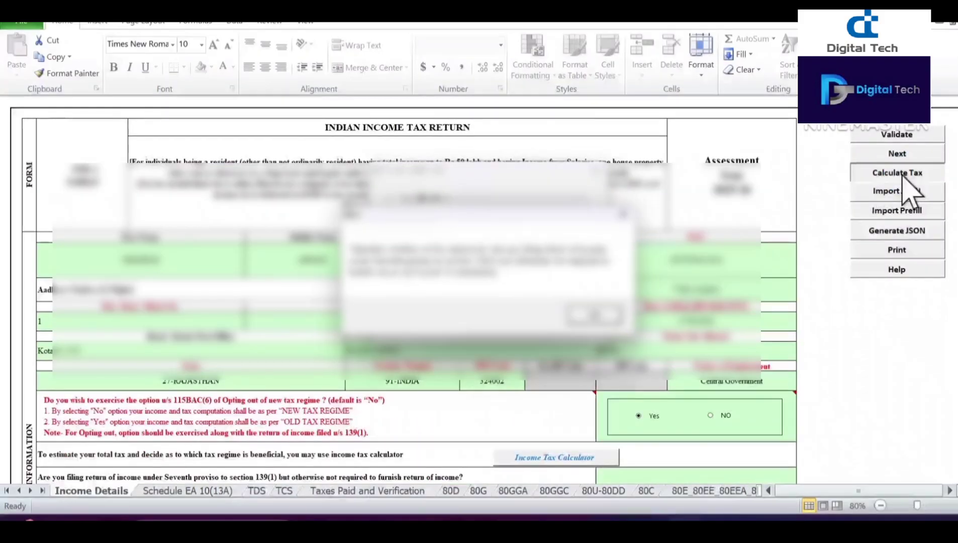
click(599, 321)
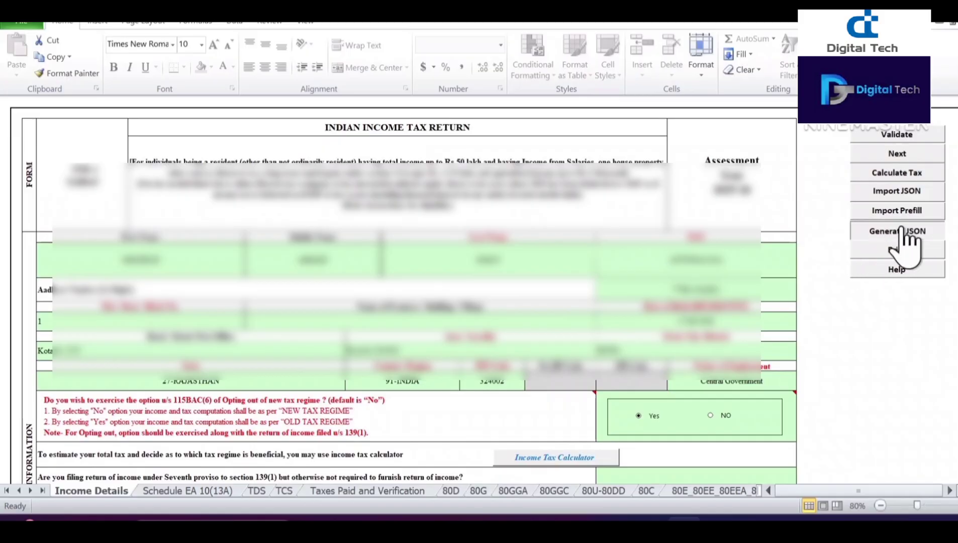
click(905, 232)
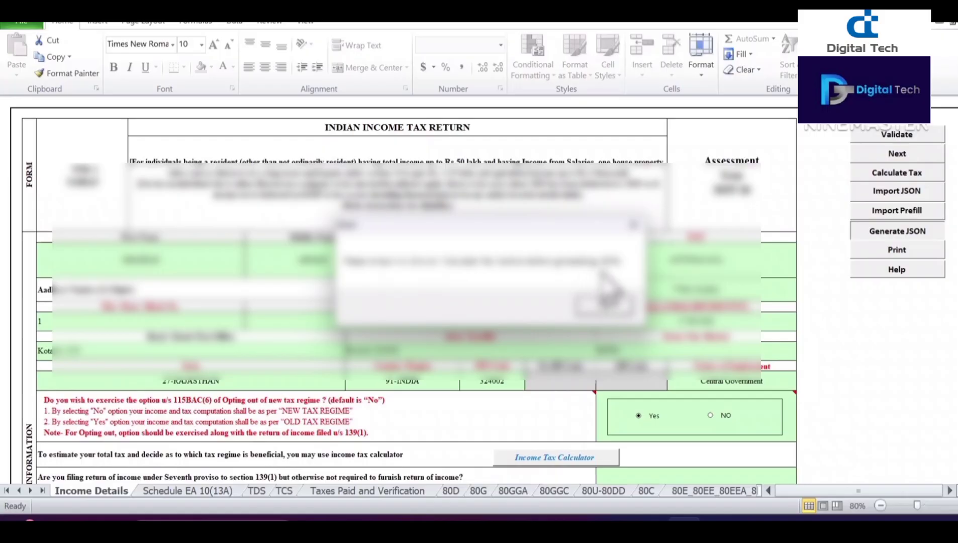
click(606, 308)
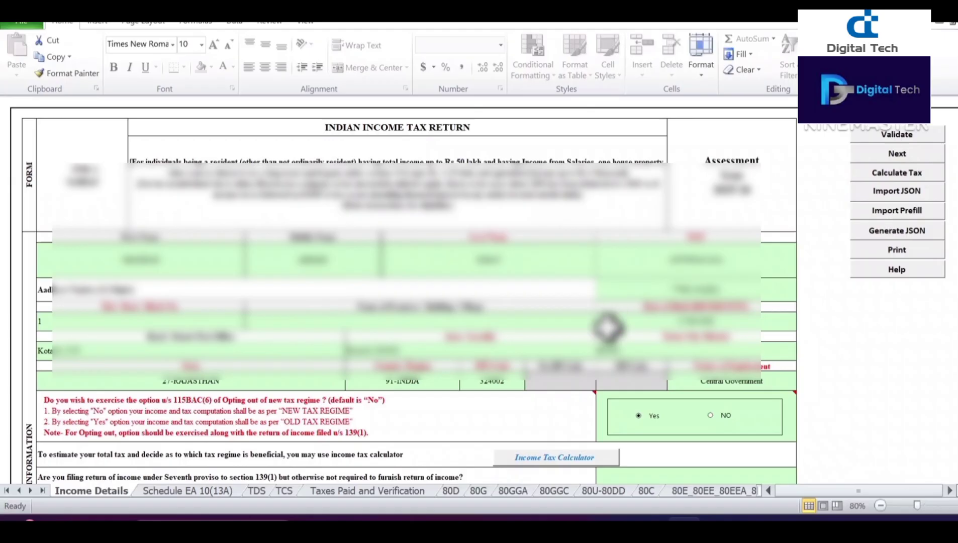
Step: Return to the e-Filing home page in the browser and log in
mouse_move(617, 519)
click(614, 475)
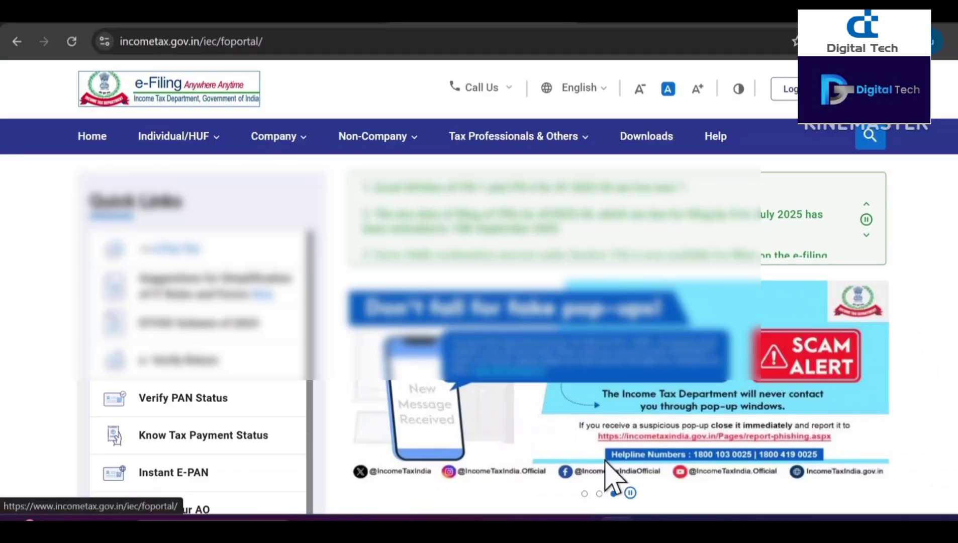
click(342, 27)
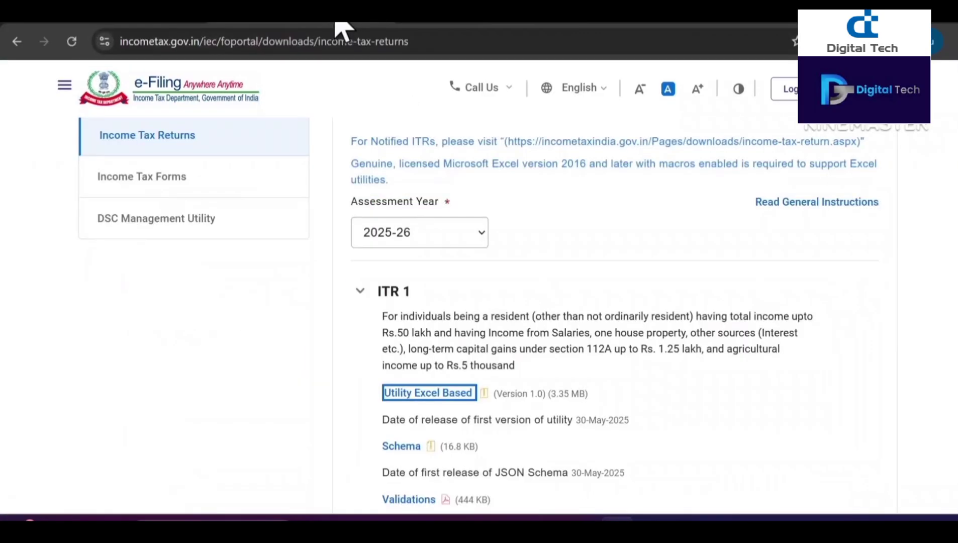
click(470, 27)
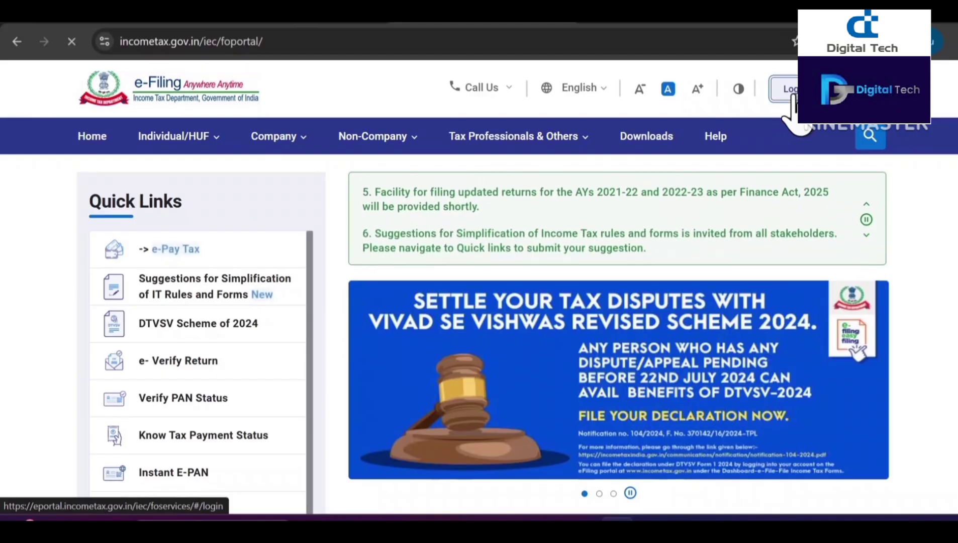
click(790, 101)
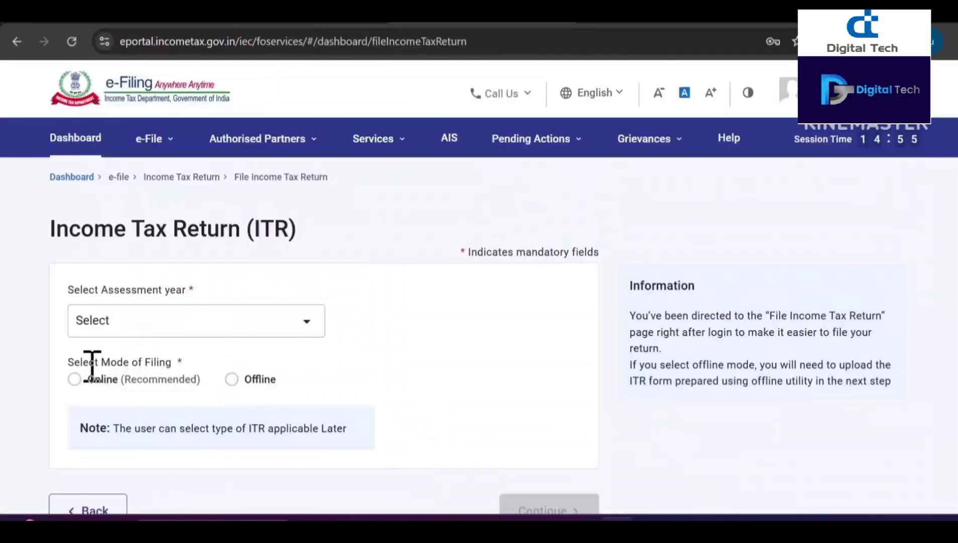
Step: Start a new return via e-File > Income Tax Returns > File Income Tax Return
click(170, 140)
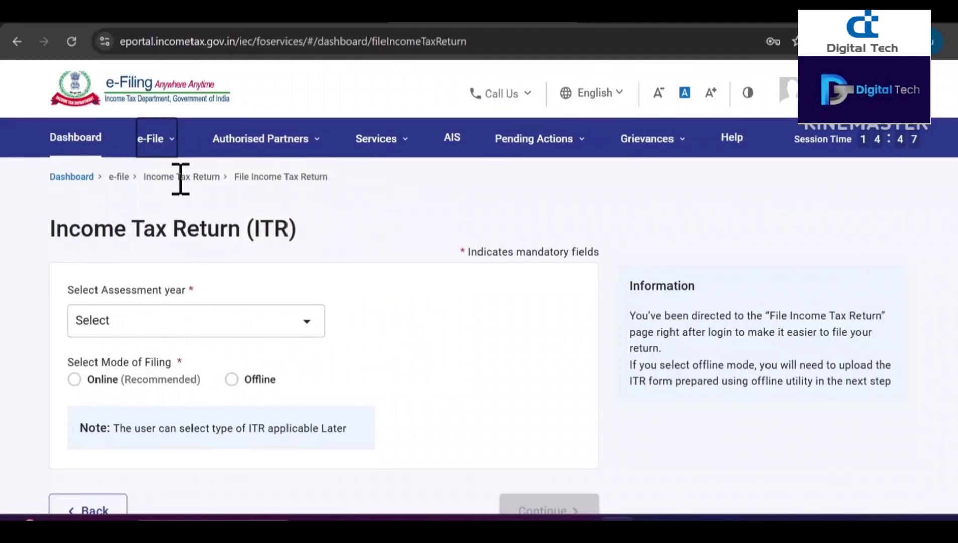
click(167, 146)
click(169, 147)
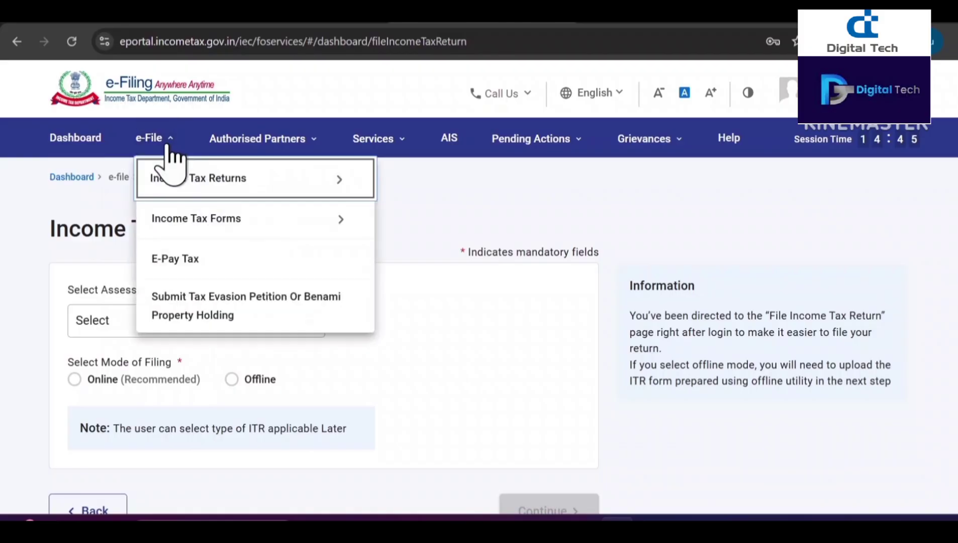
mouse_move(274, 173)
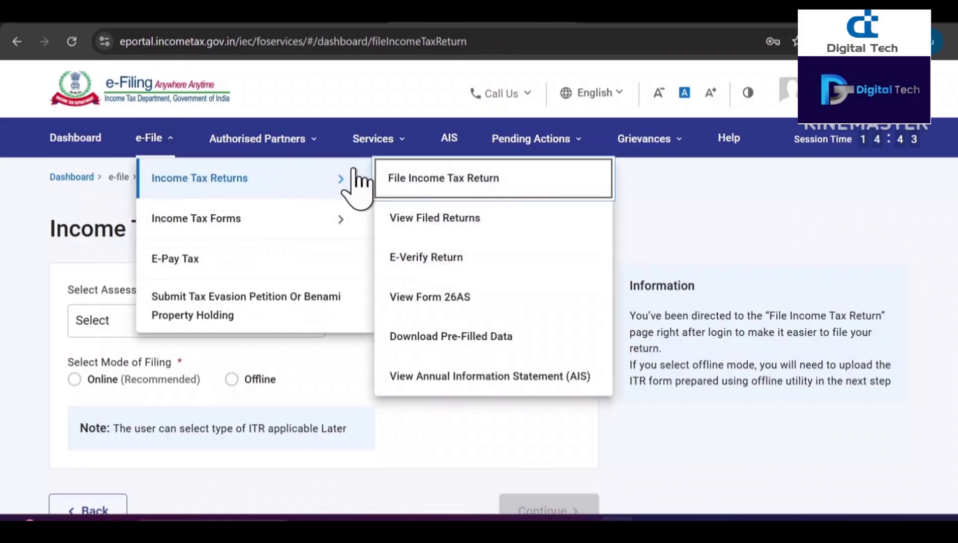
click(443, 182)
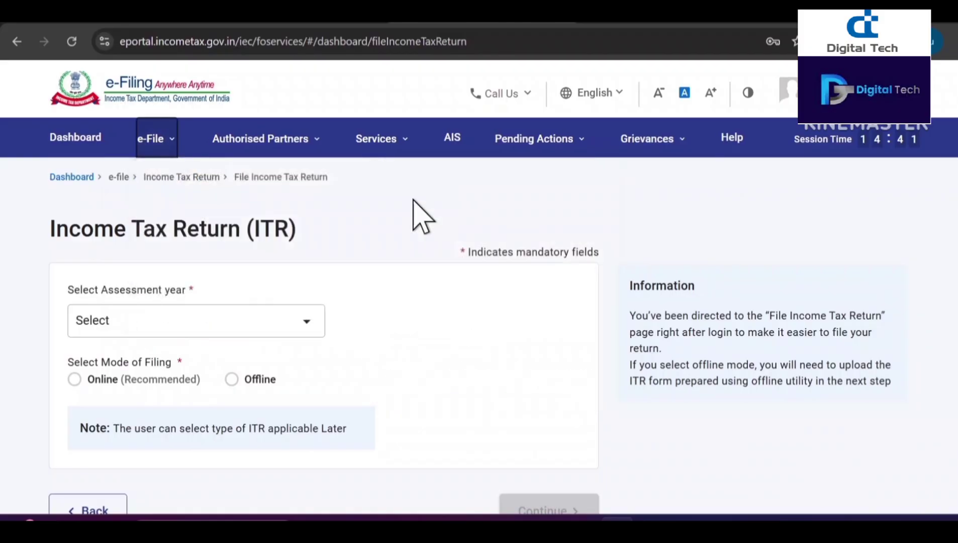
Step: Pick A.Y. 2025-26, 139(1) Original, audited No and ITR-1, then continue
click(195, 333)
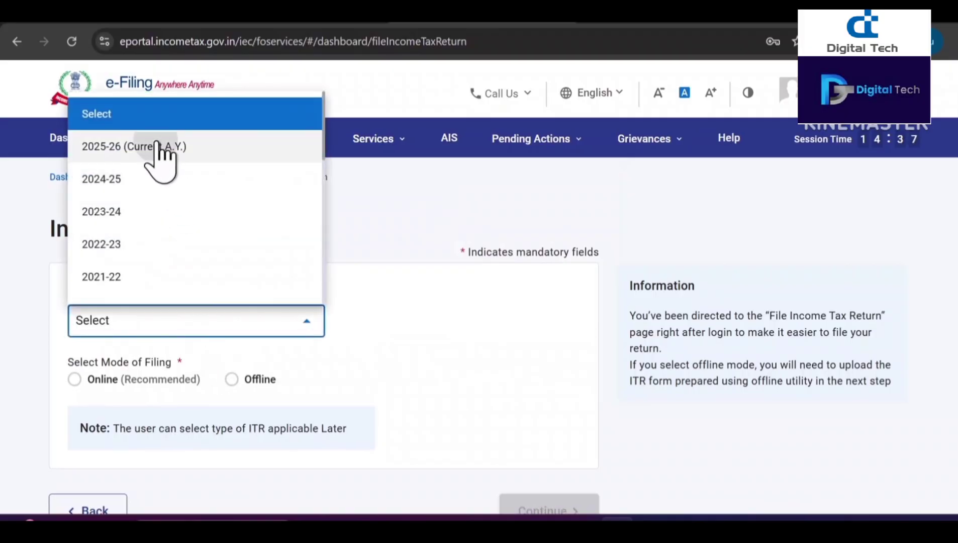
click(159, 147)
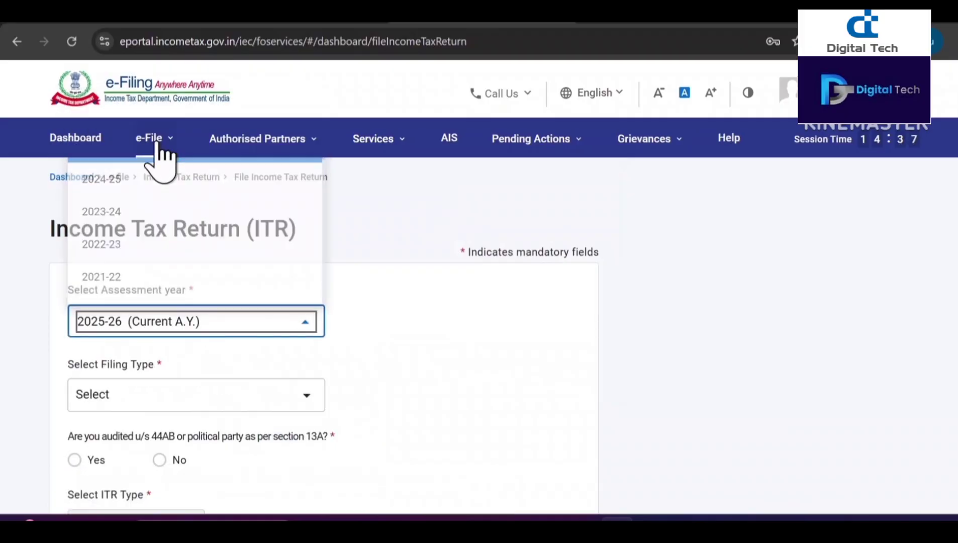
click(187, 395)
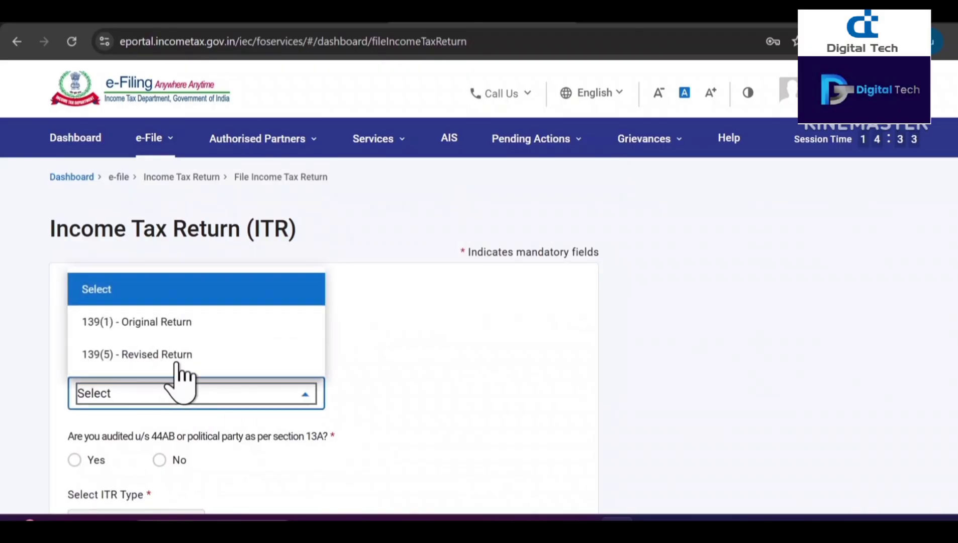
click(163, 324)
scroll(27, 322, down, 3)
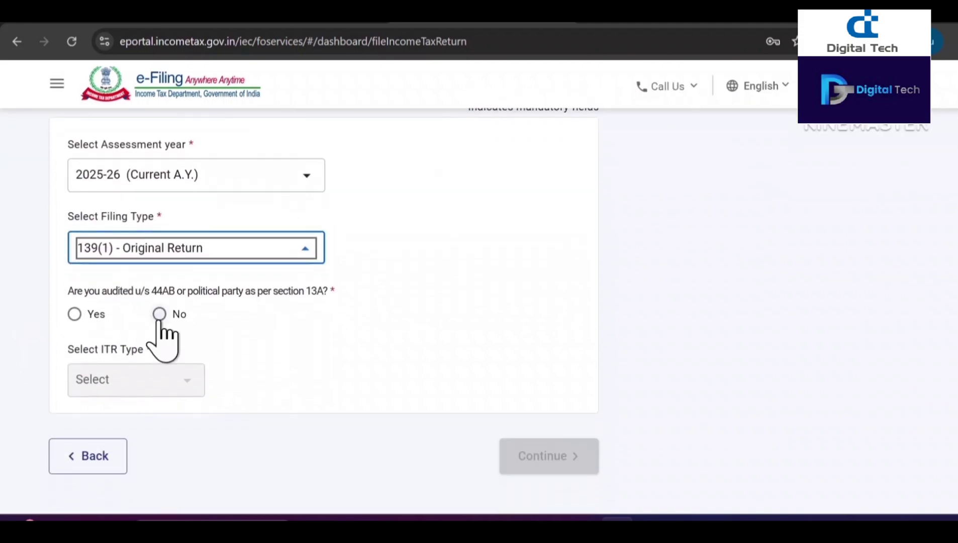
click(159, 314)
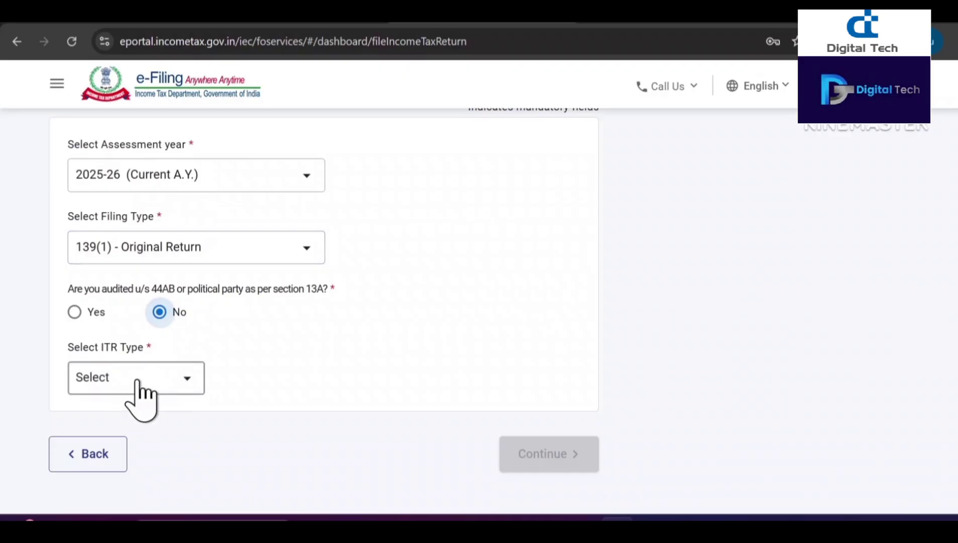
click(135, 381)
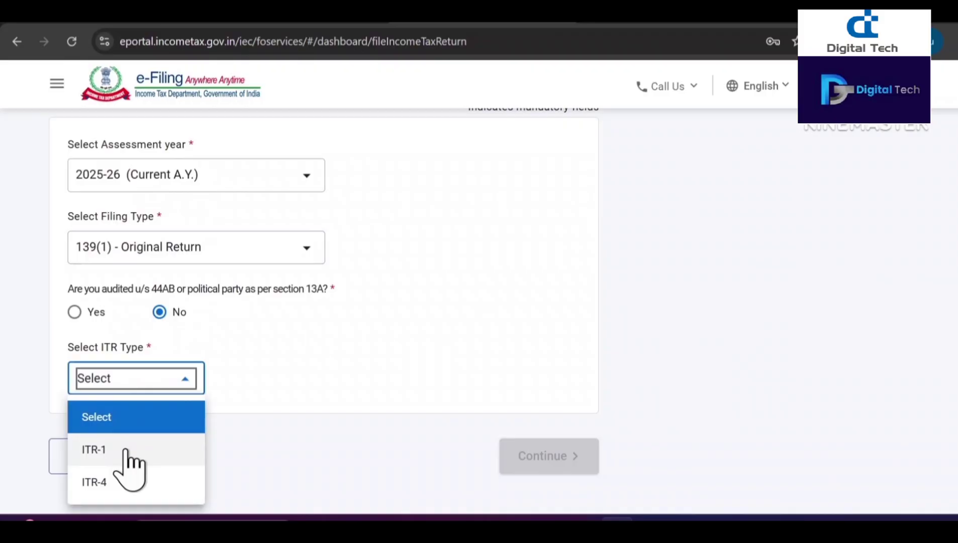
click(126, 452)
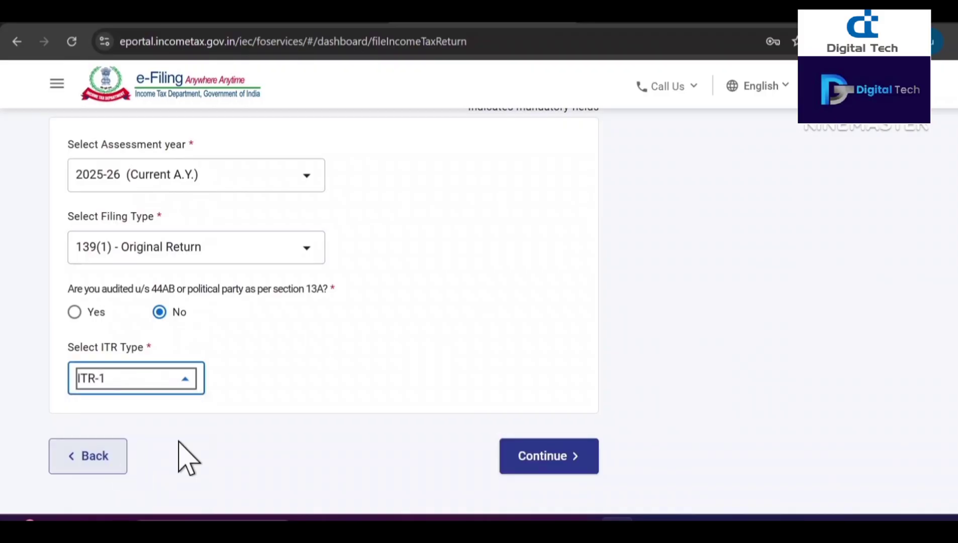
click(547, 456)
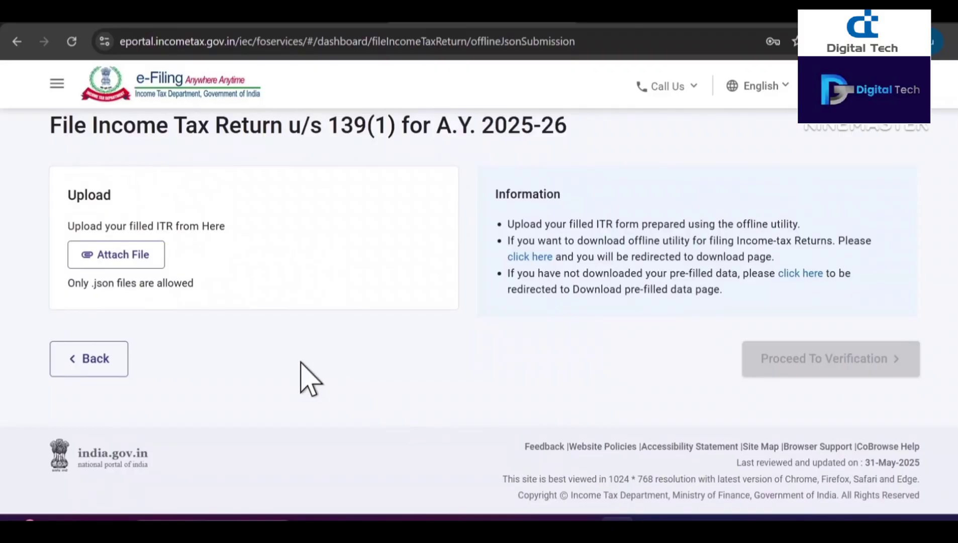
click(123, 257)
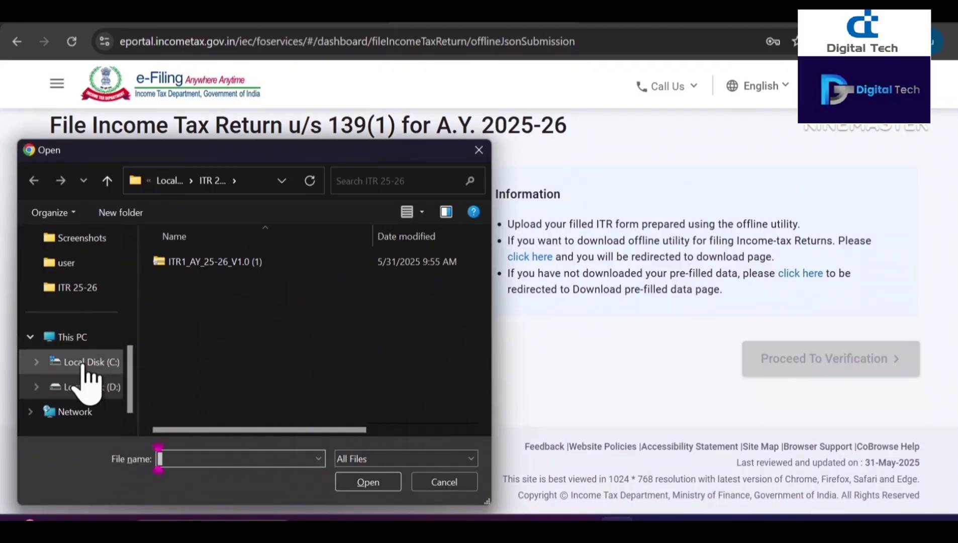
scroll(79, 257, up, 5)
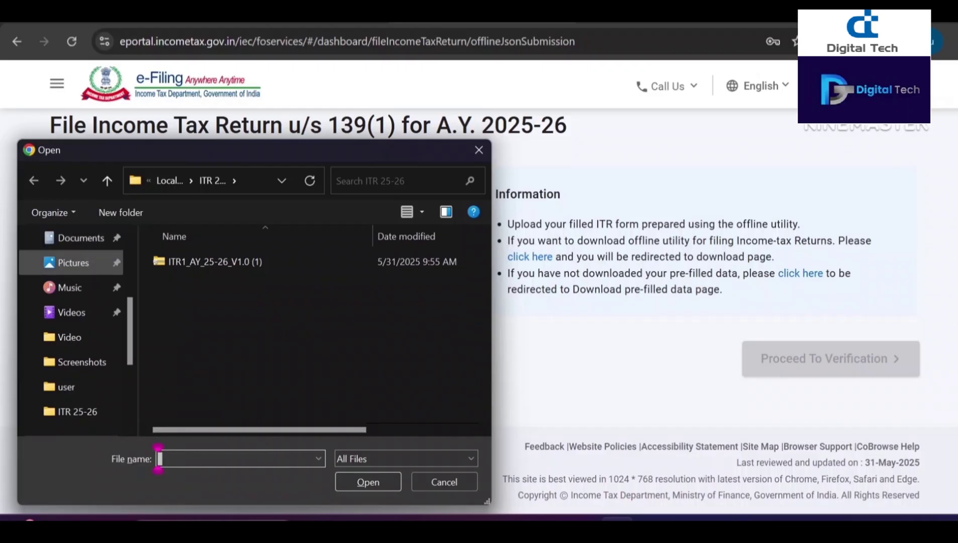
scroll(80, 281, up, 3)
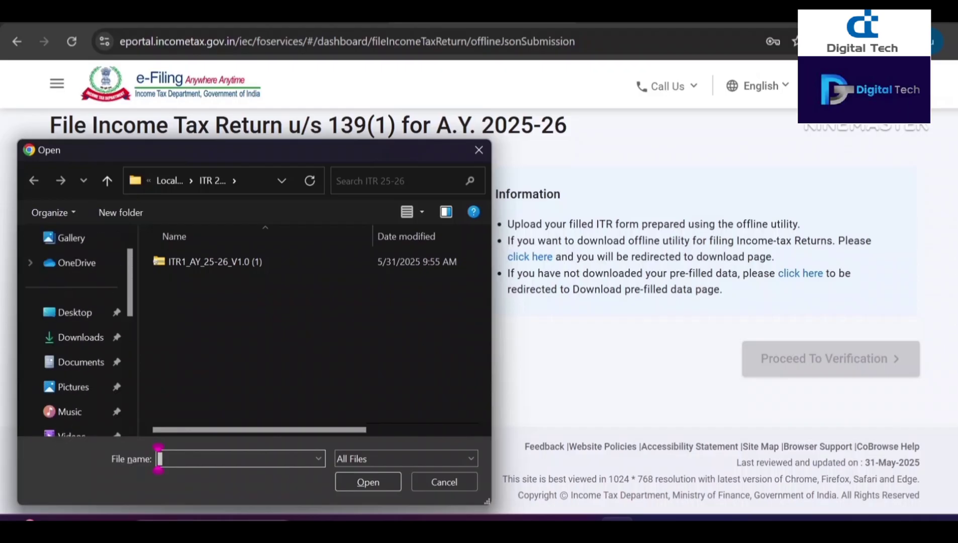
click(80, 337)
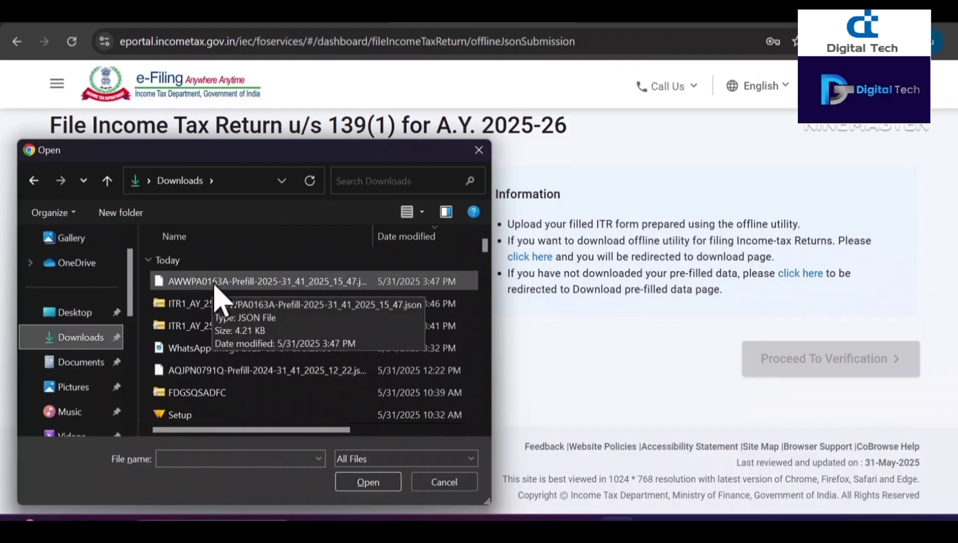
click(445, 483)
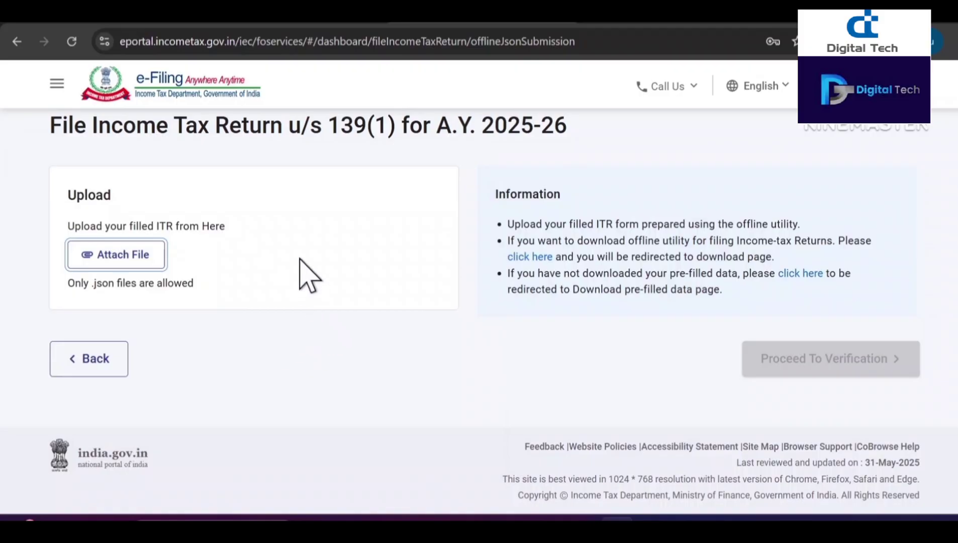
click(283, 24)
click(446, 24)
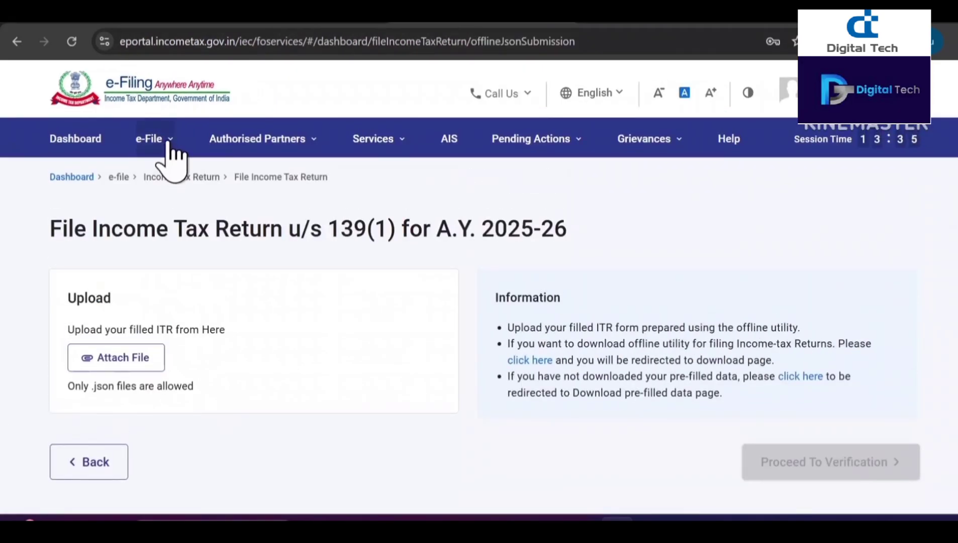
click(169, 143)
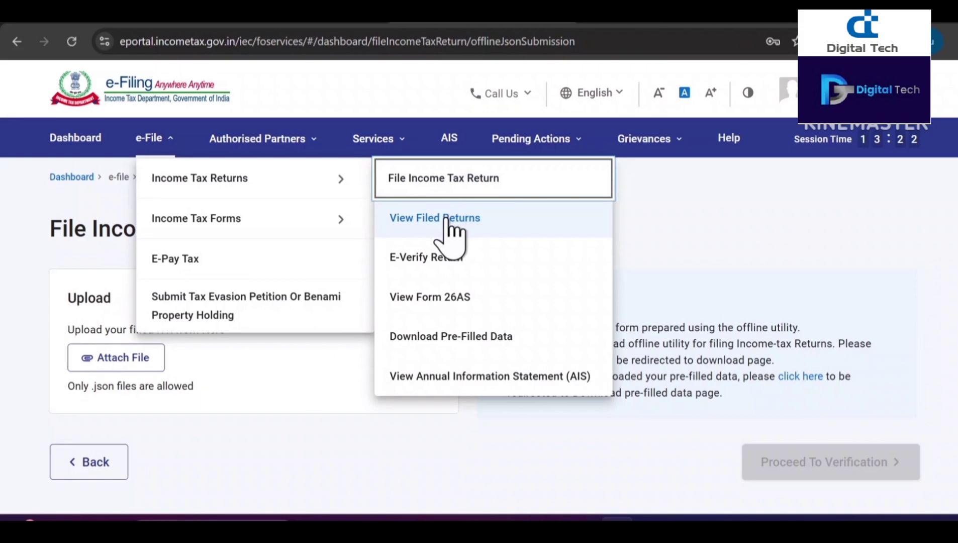
Step: Open View Filed Returns and scroll to the A.Y. 2024-25 ITR-1 entry
click(447, 221)
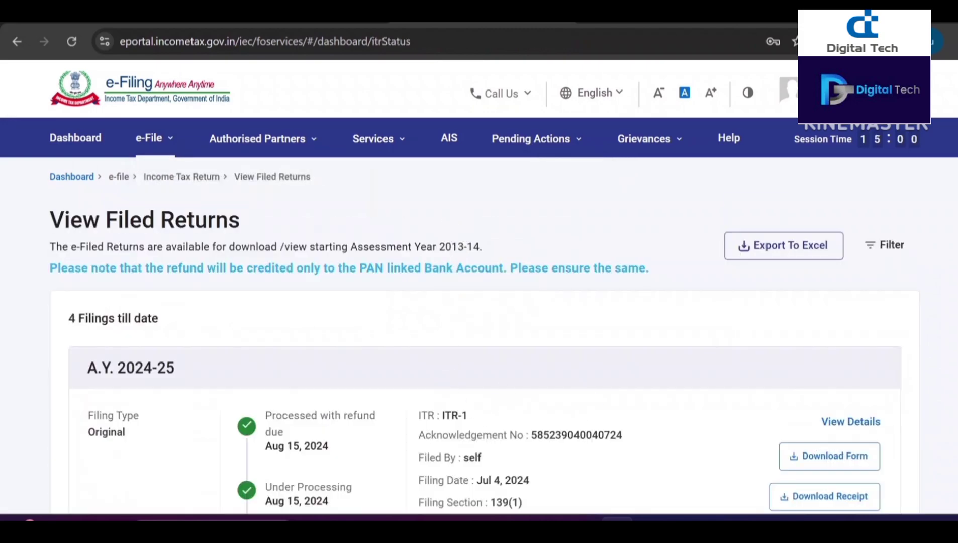
scroll(154, 344, down, 3)
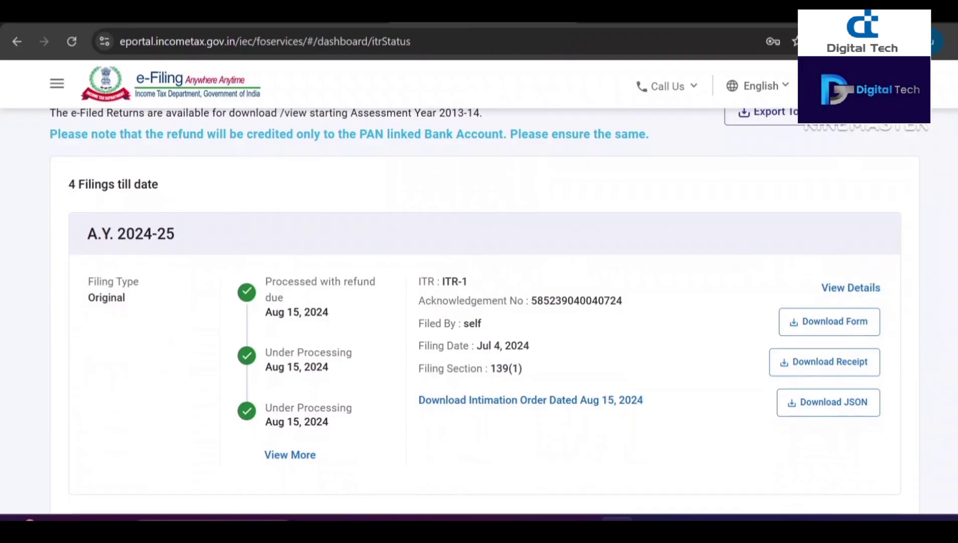